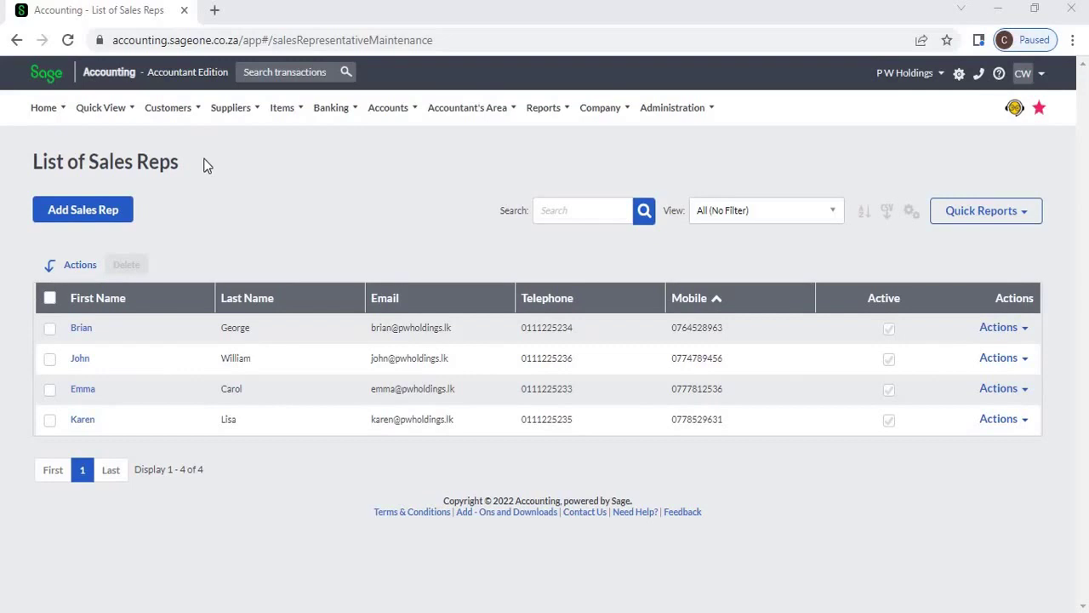
# Go to the Customers list of Sales Reps and start a new sales rep
pyautogui.click(179, 112)
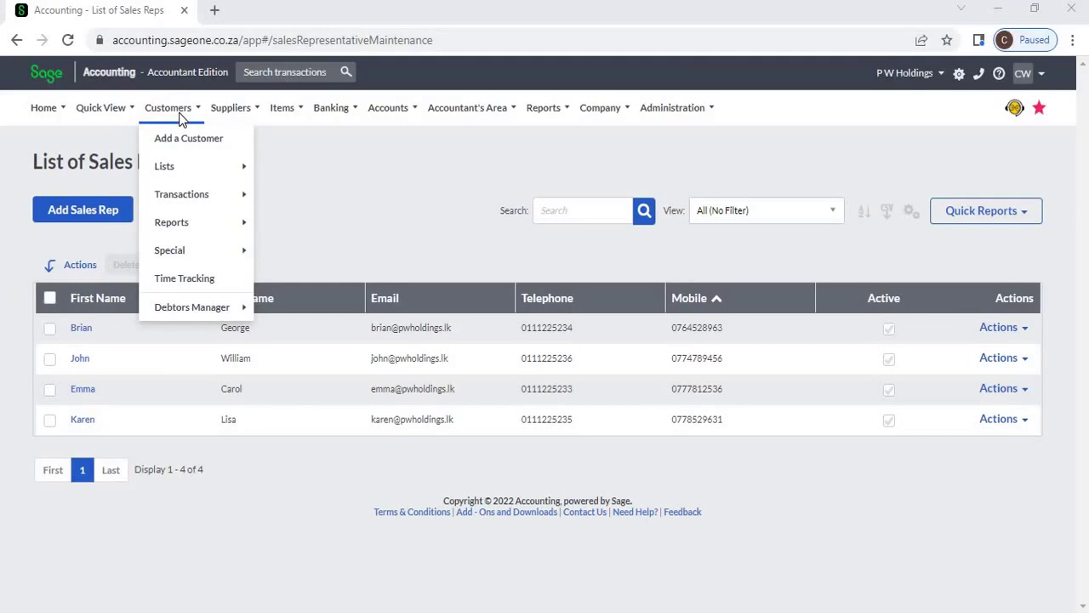
pyautogui.moveTo(182, 175)
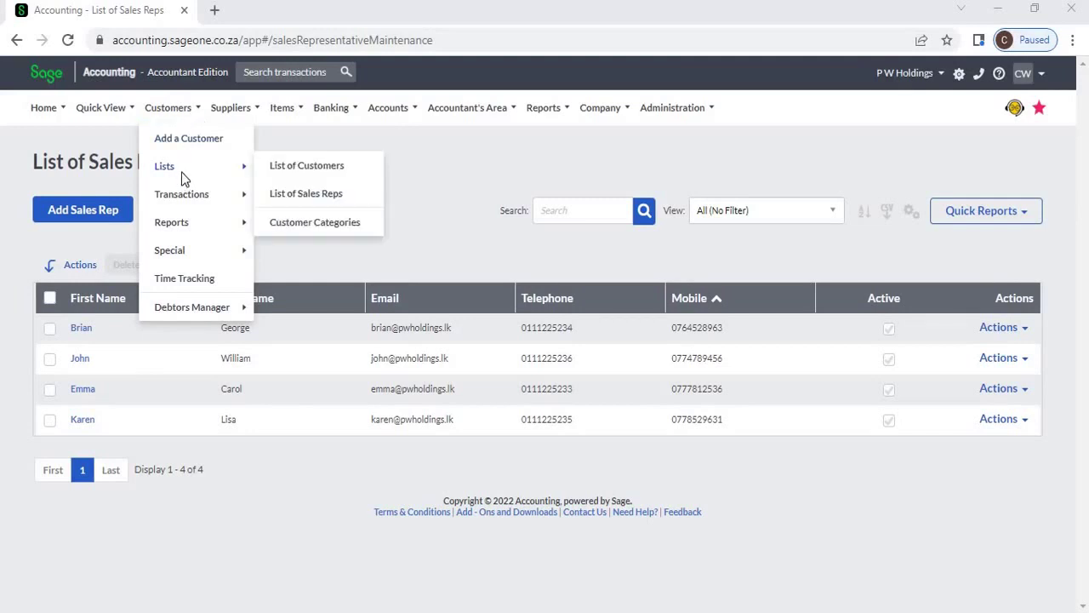
pyautogui.click(361, 195)
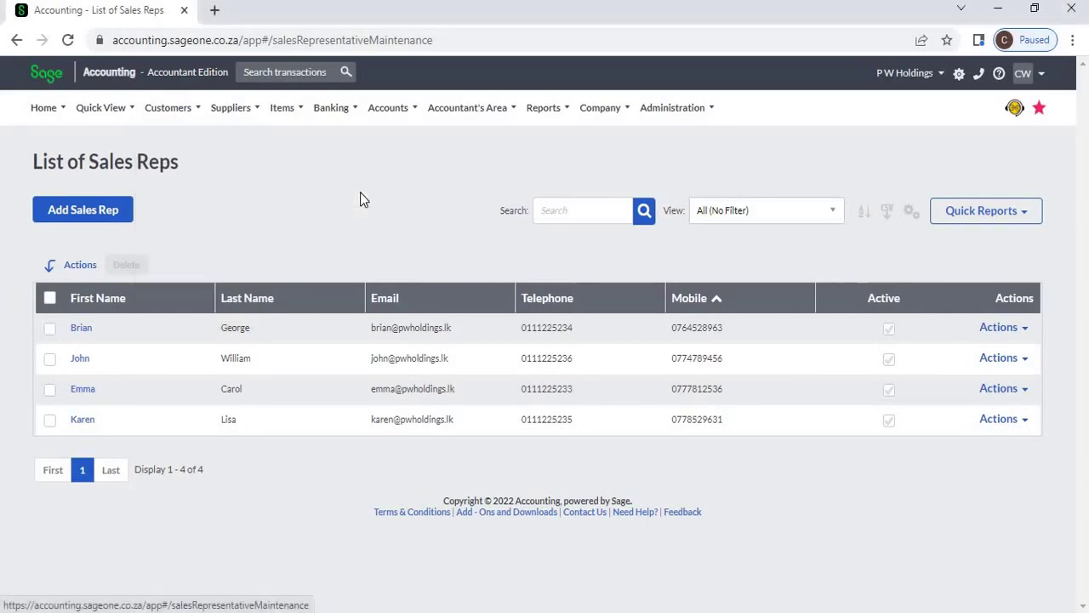
pyautogui.click(107, 219)
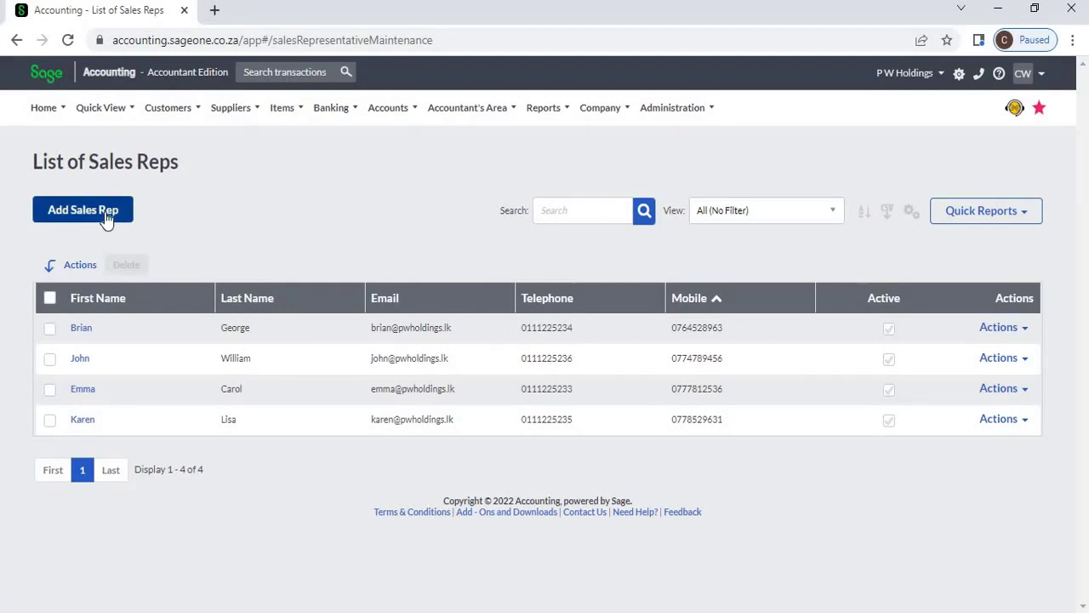
pyautogui.click(106, 219)
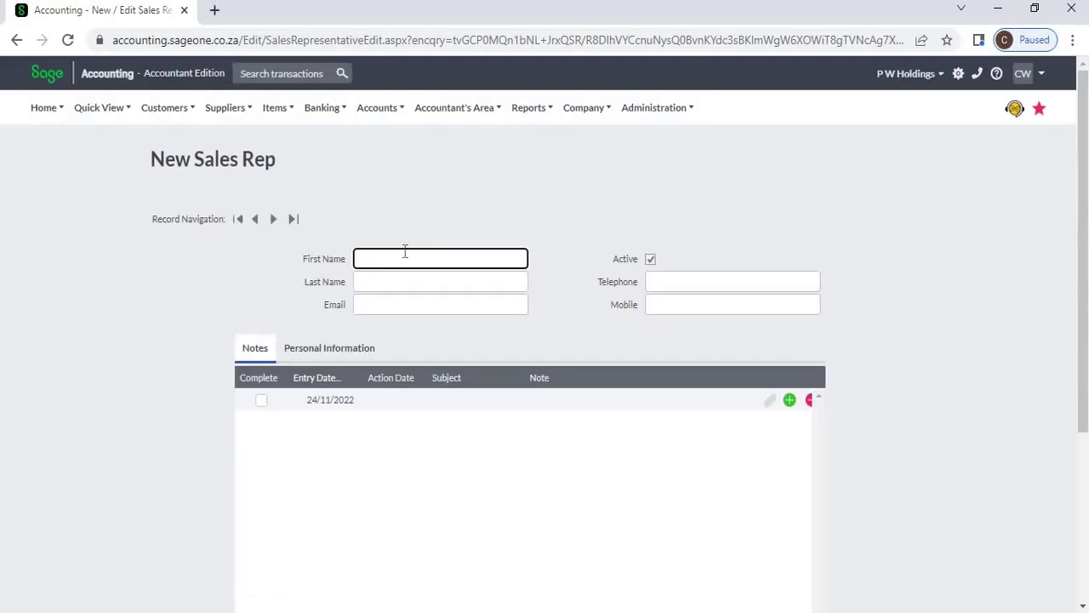
# Autofill the rep's first name, last name, e-mail and telephone from saved details
pyautogui.click(405, 251)
pyautogui.click(462, 296)
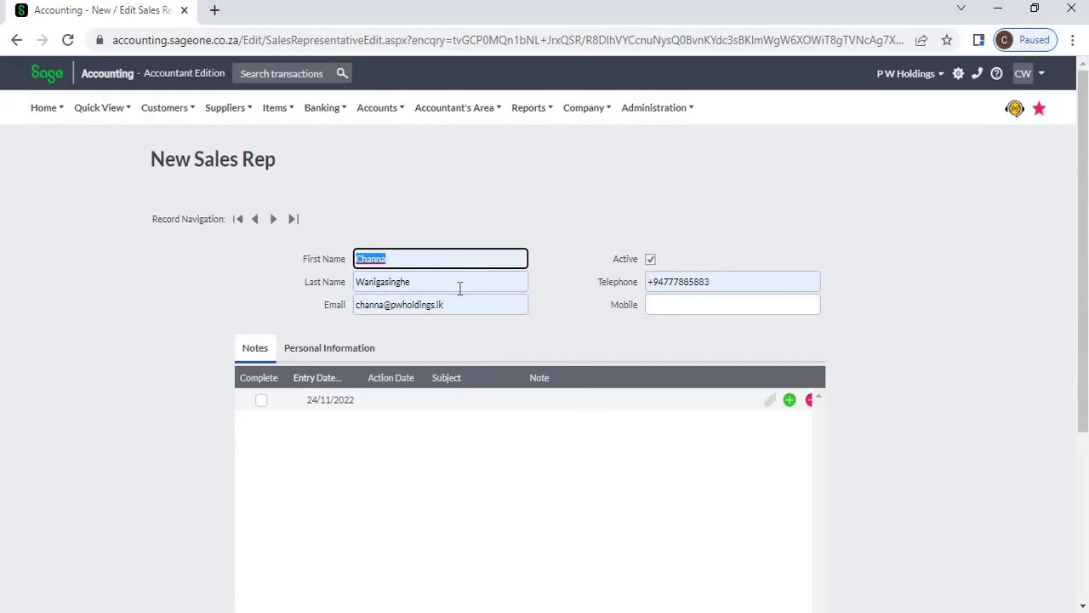
pyautogui.press('Tab')
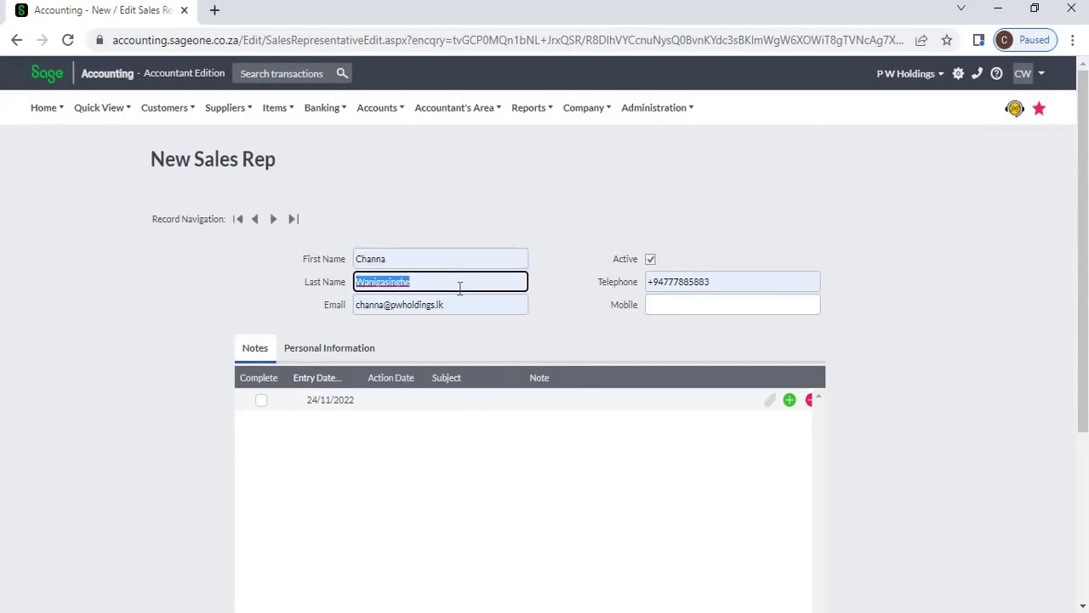
pyautogui.press('Tab')
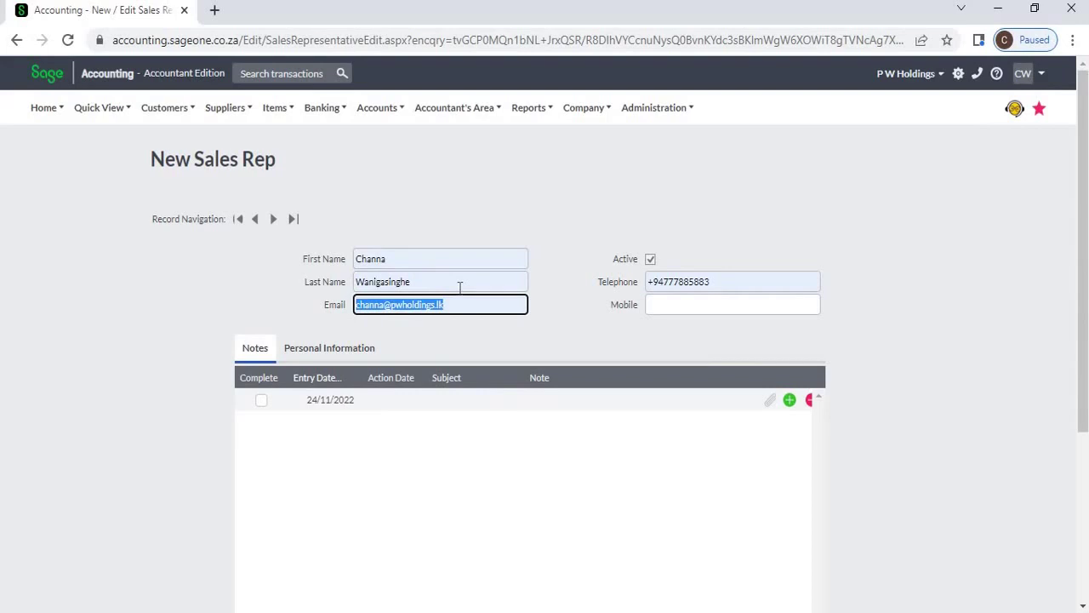
pyautogui.press('Tab')
pyautogui.press('Tab')
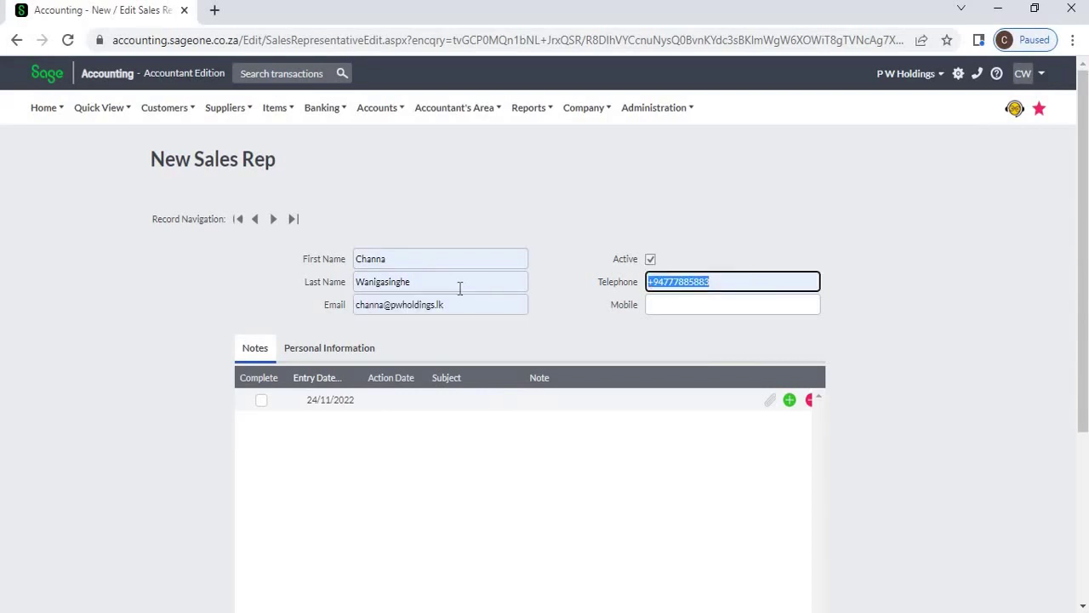
pyautogui.press('Tab')
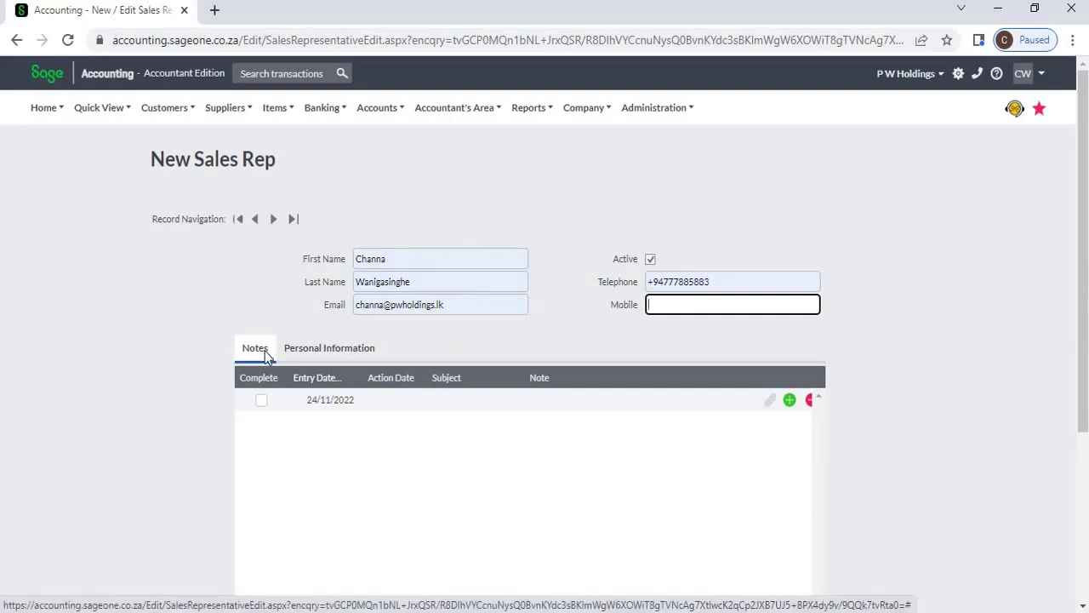
# Leave the Note field blank and save the new sales rep record
pyautogui.click(568, 400)
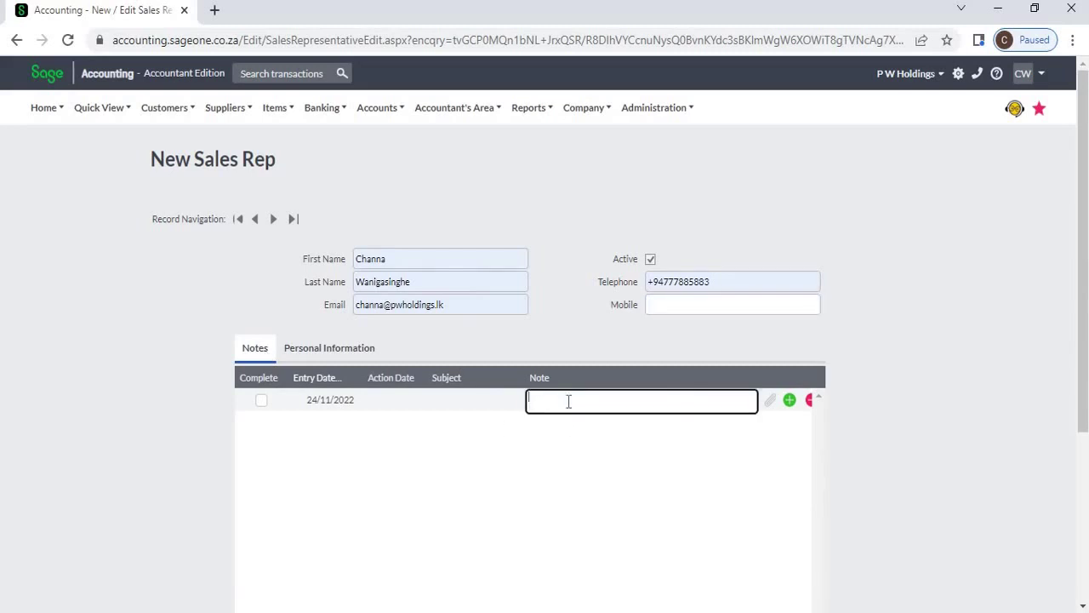
pyautogui.scroll(-2, 569, 404)
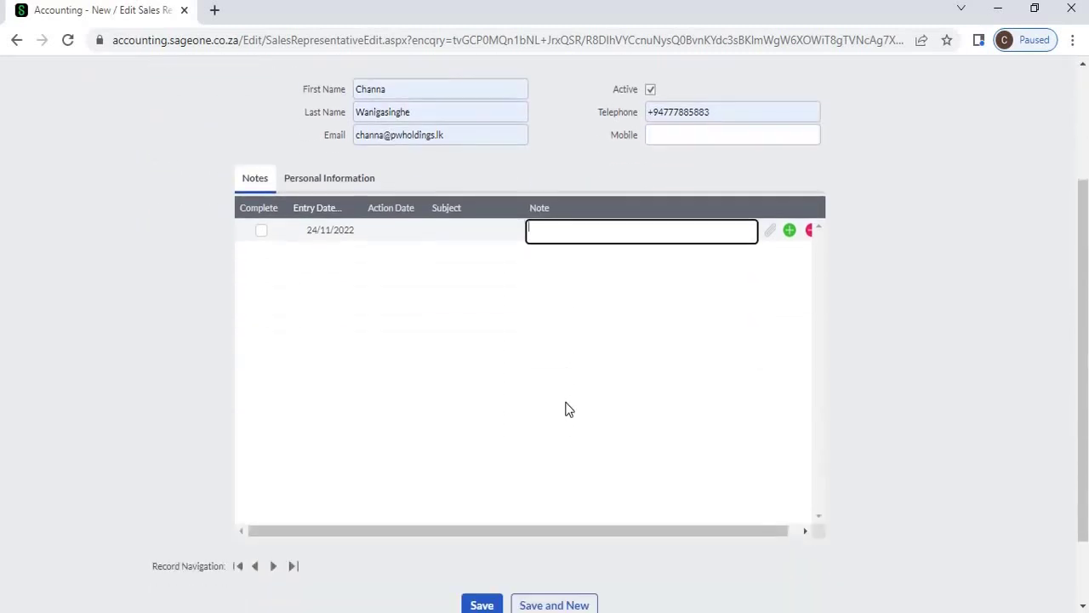
pyautogui.scroll(-1, 569, 409)
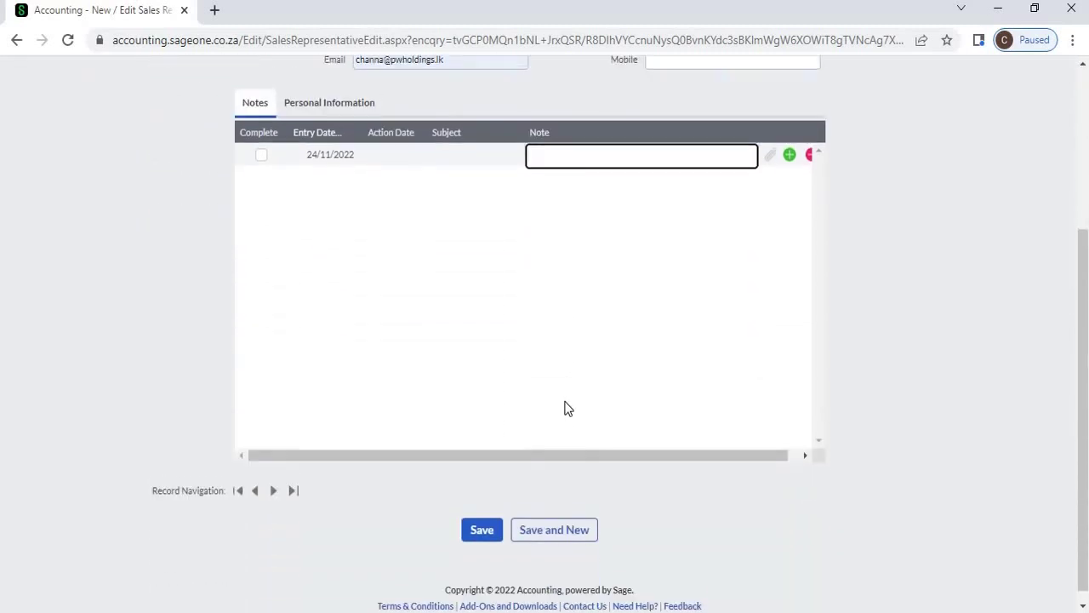
pyautogui.click(481, 528)
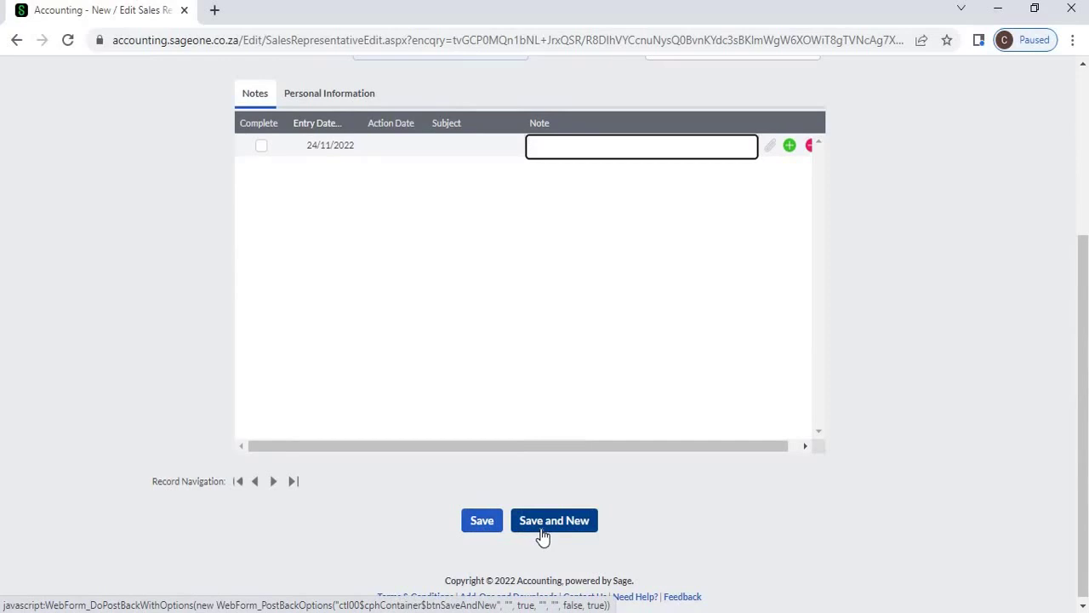
pyautogui.click(488, 520)
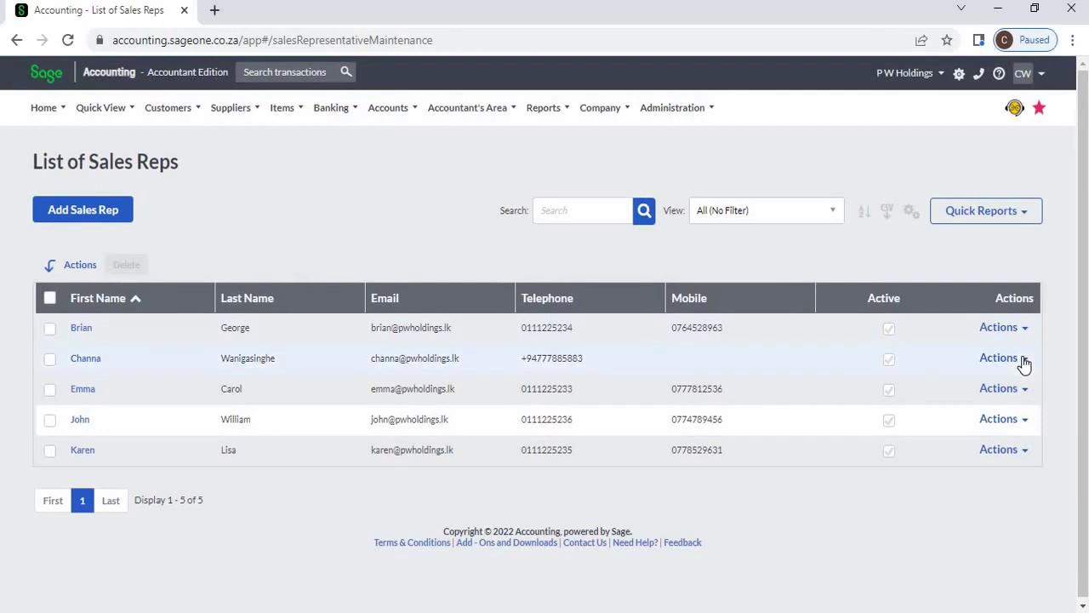
# Sort reps by Mobile, then try deleting an in-use rep and dismiss the refusal
pyautogui.click(737, 306)
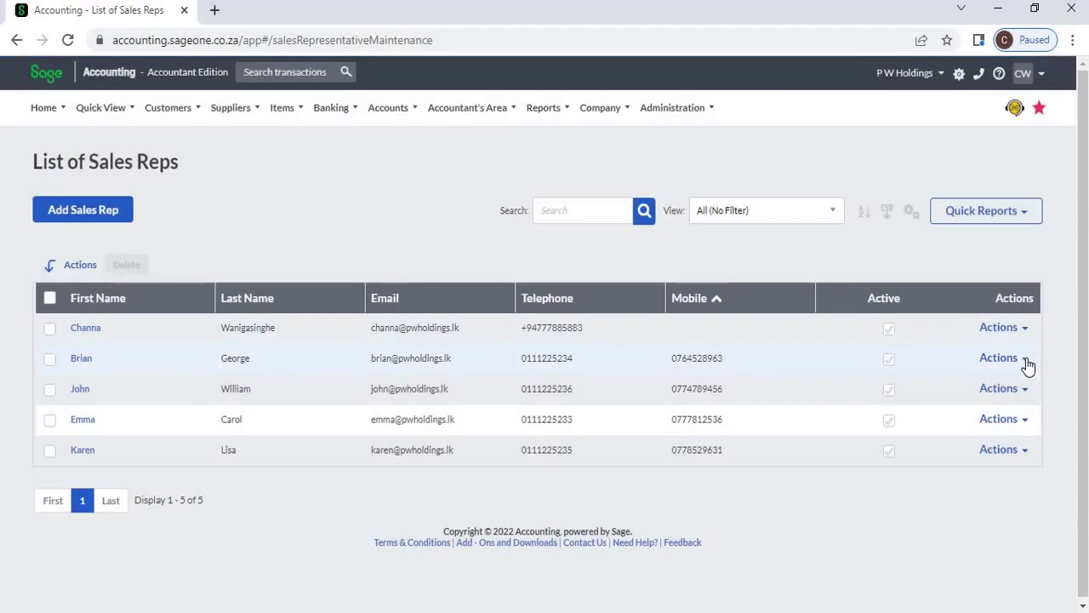
pyautogui.click(1025, 361)
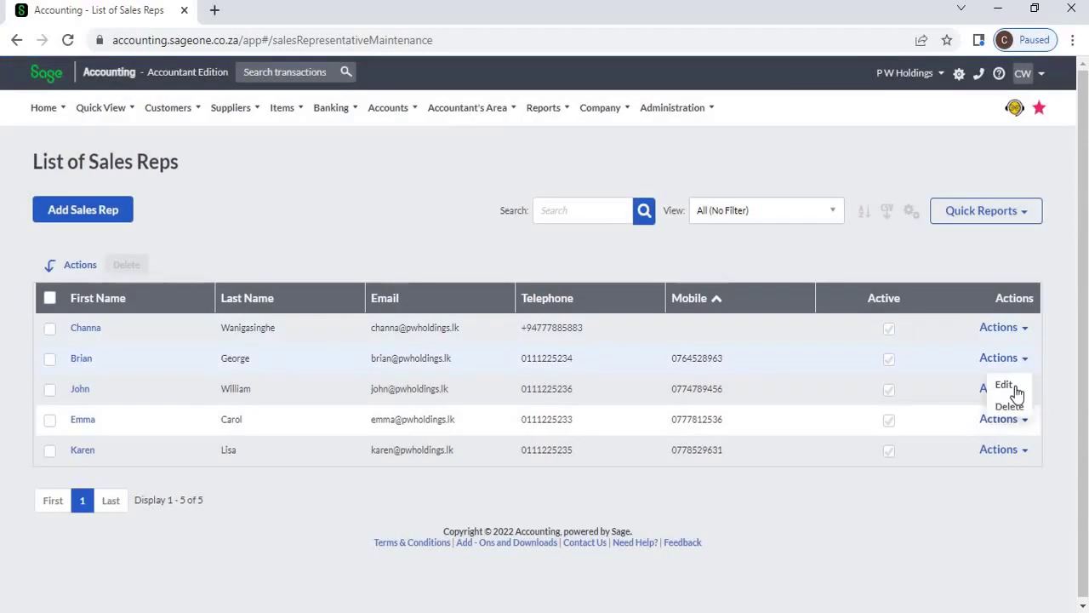
pyautogui.click(1009, 406)
pyautogui.click(502, 159)
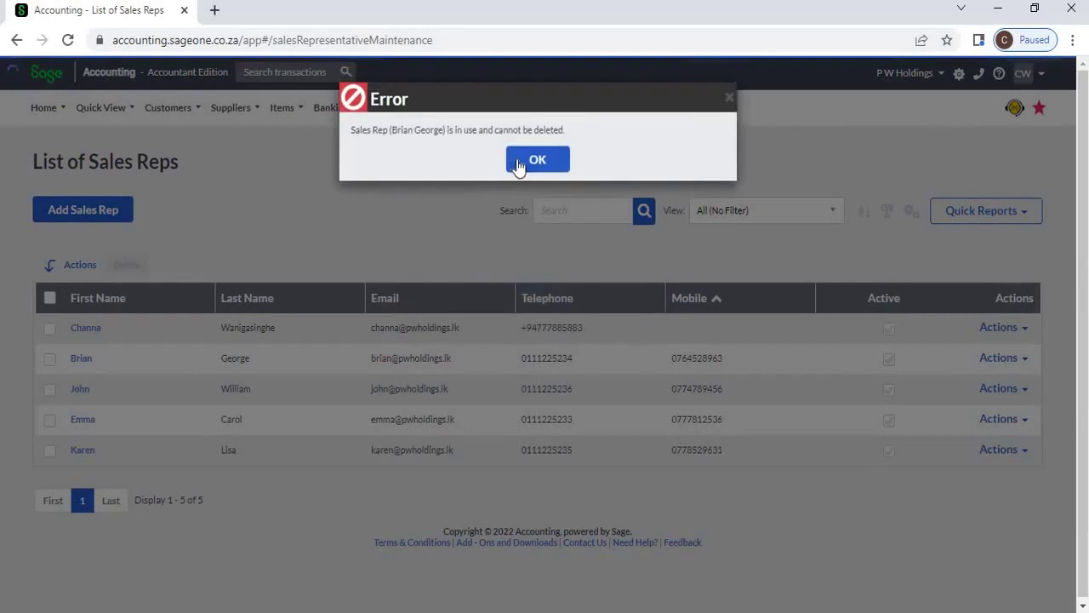
pyautogui.click(518, 161)
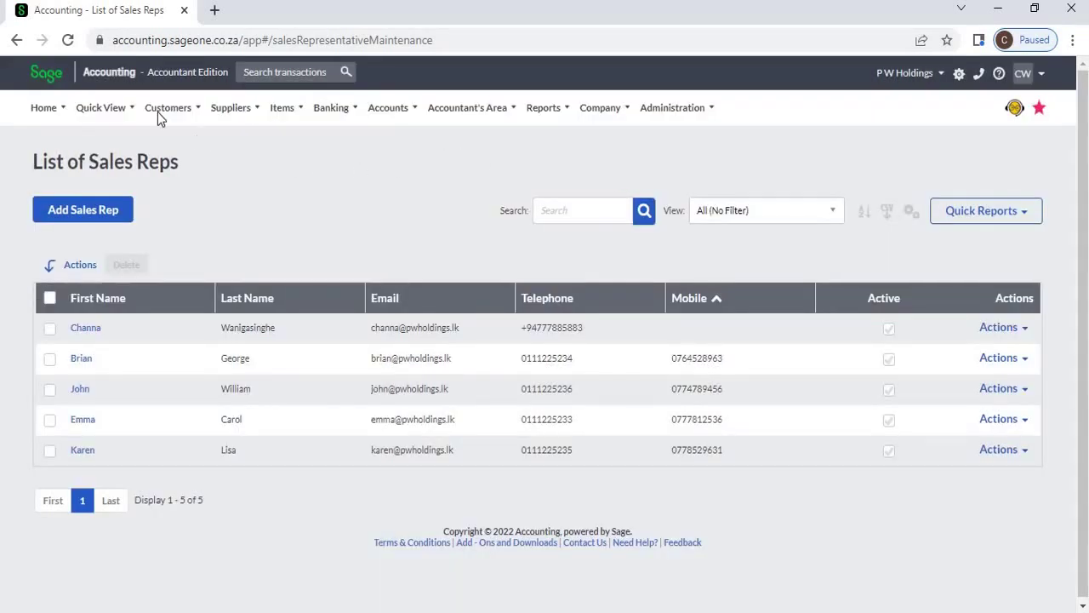
pyautogui.moveTo(157, 112)
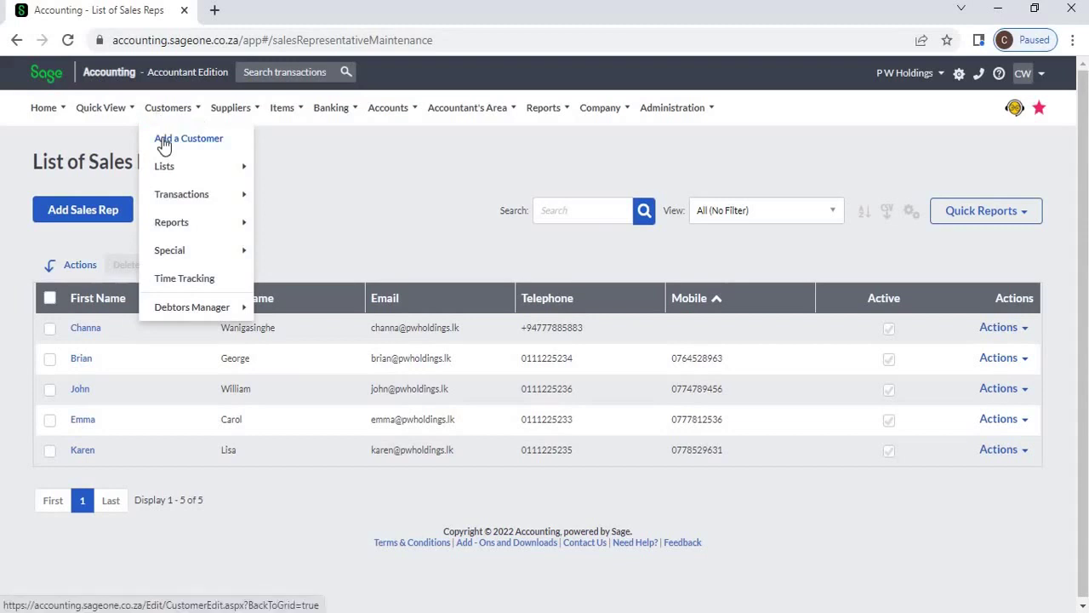
pyautogui.click(164, 145)
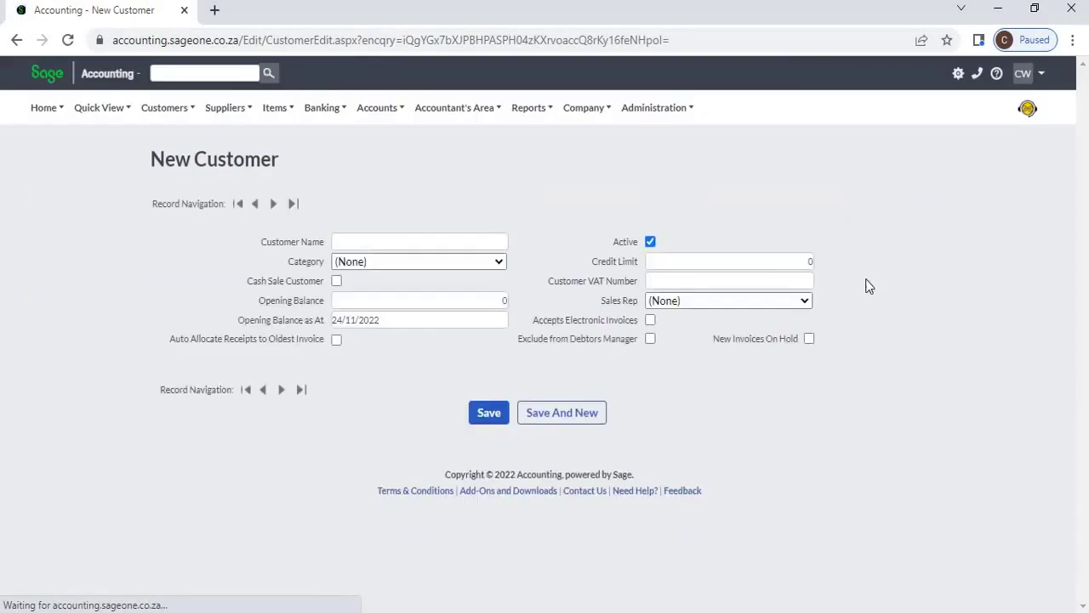
pyautogui.click(803, 314)
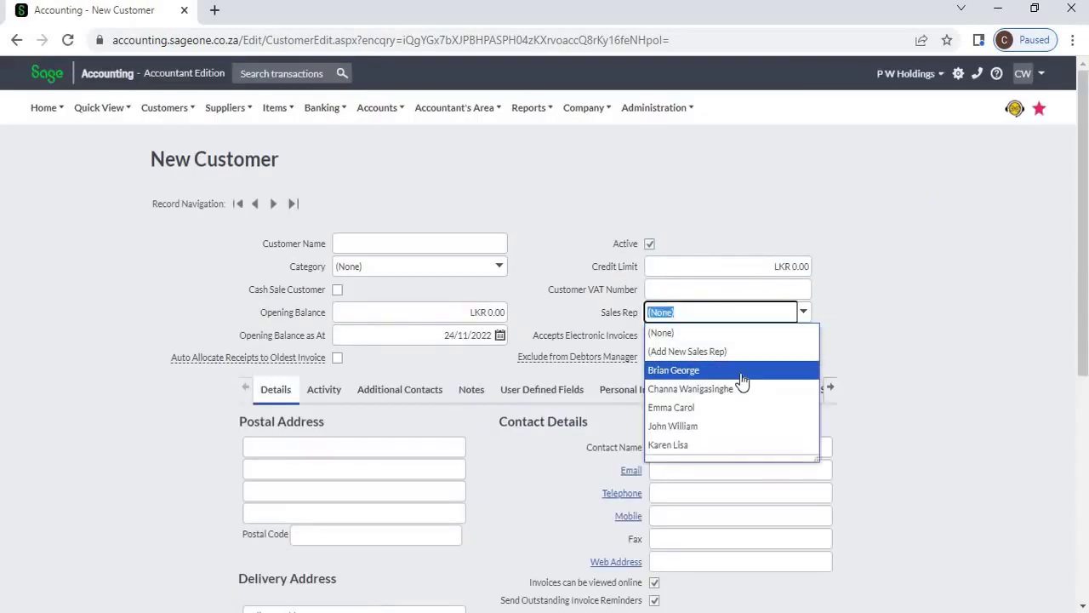
pyautogui.click(743, 380)
pyautogui.click(550, 197)
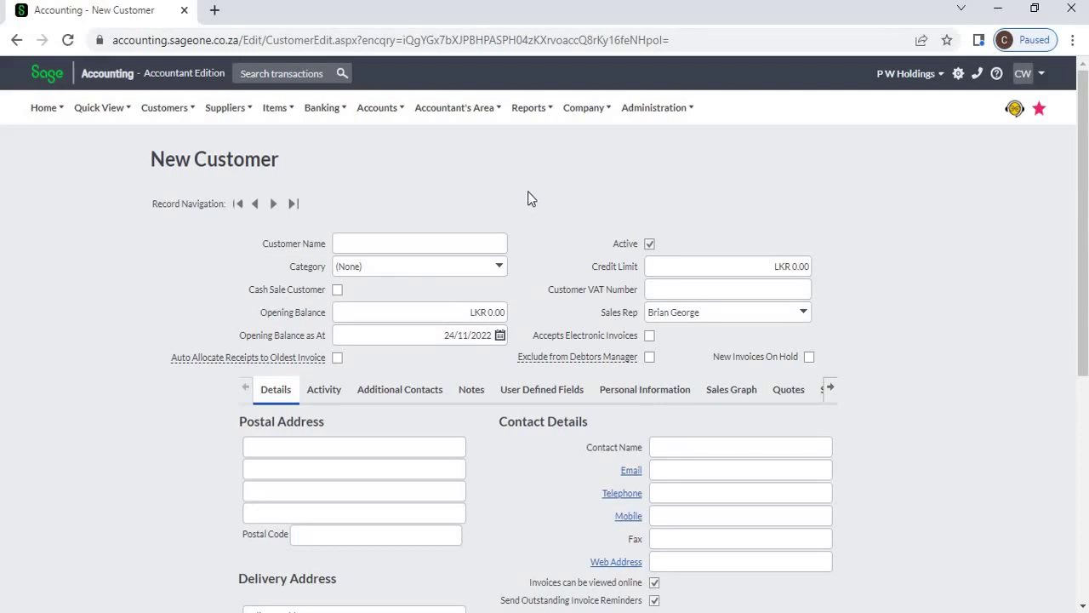
# Open Customer Tax Invoices and start a new tax invoice
pyautogui.click(169, 109)
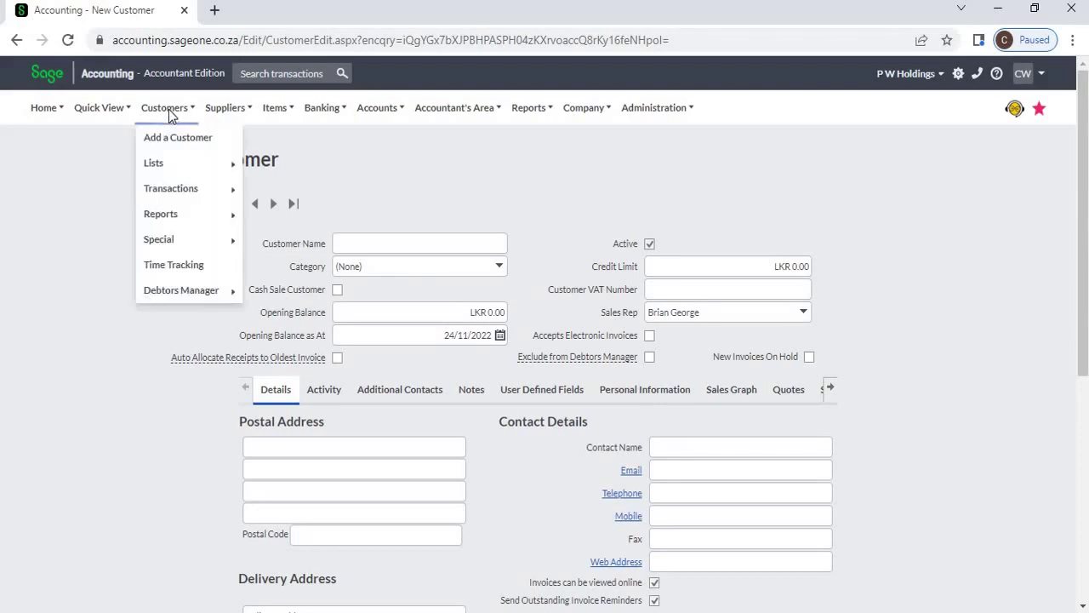
pyautogui.moveTo(189, 185)
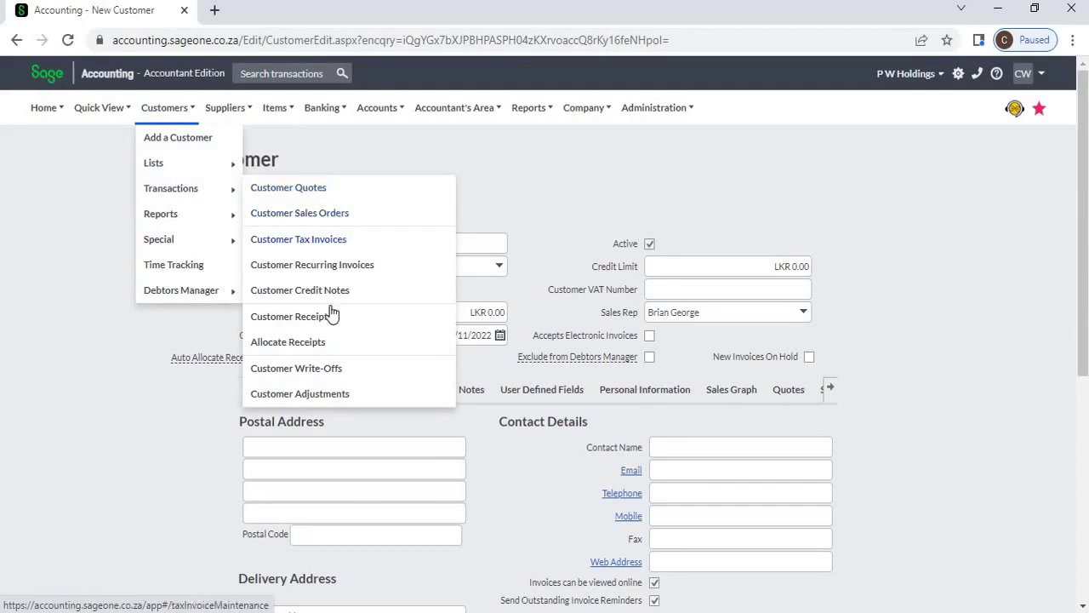
pyautogui.click(330, 242)
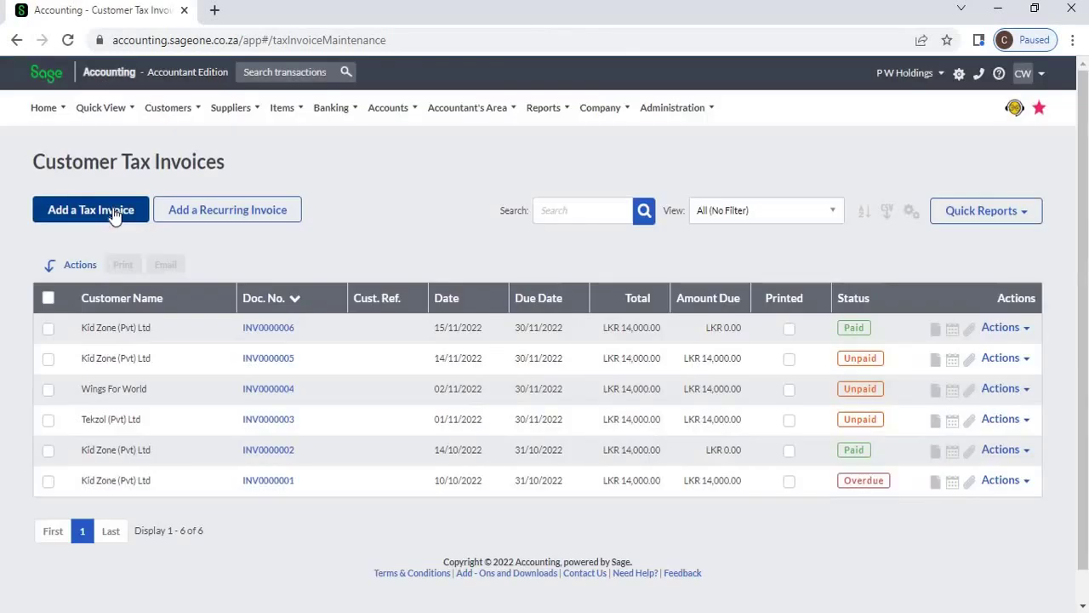
pyautogui.click(113, 215)
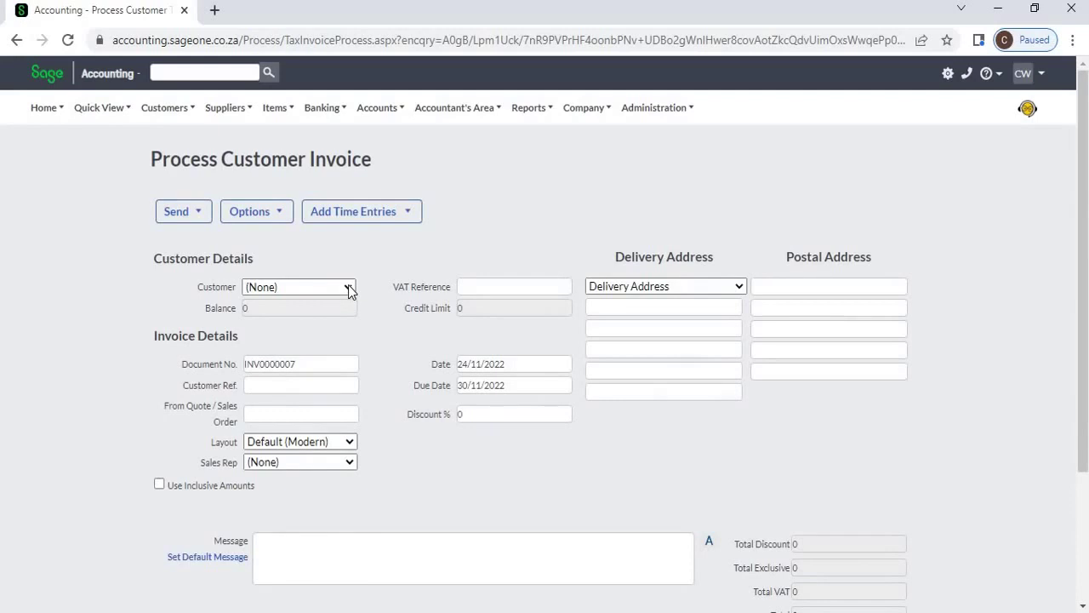
# Choose Kid Zone (Pvt) Ltd as customer and keep its auto-filled sales rep
pyautogui.click(349, 289)
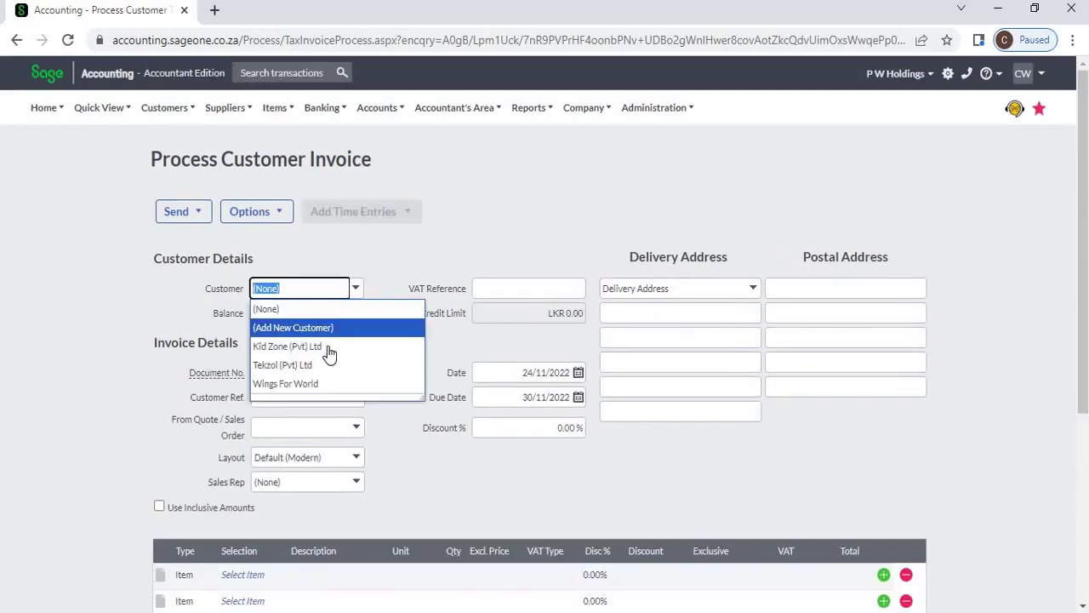
pyautogui.press('Return')
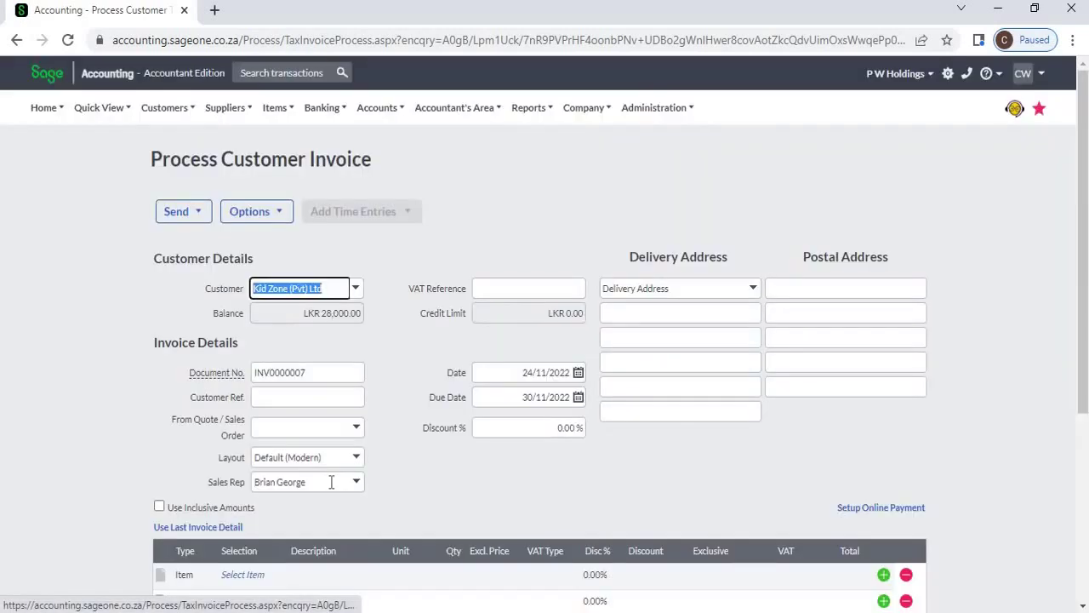
pyautogui.click(333, 482)
pyautogui.click(356, 481)
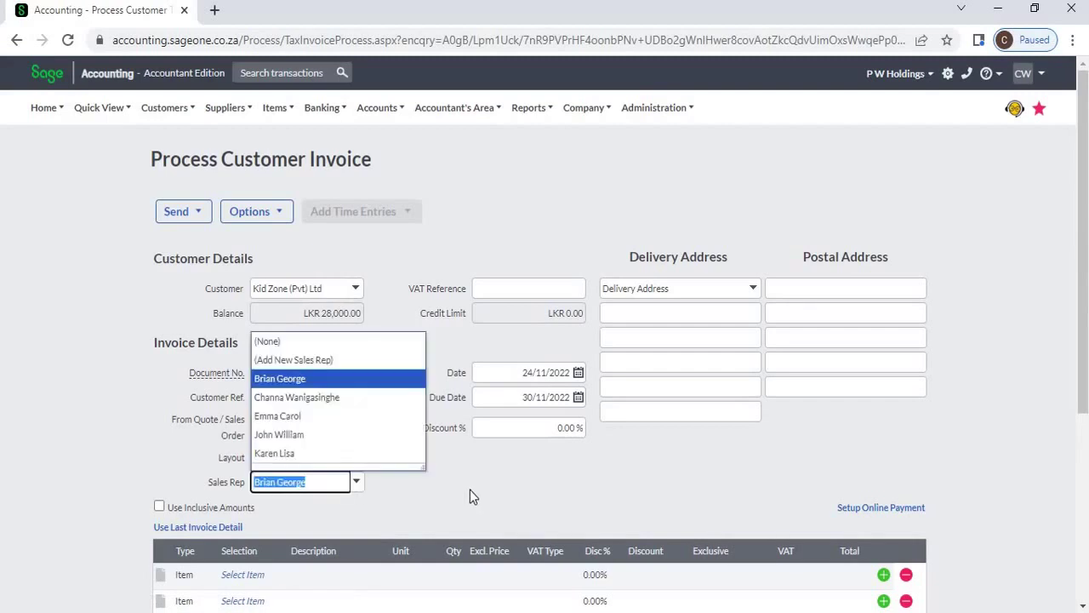
pyautogui.click(470, 489)
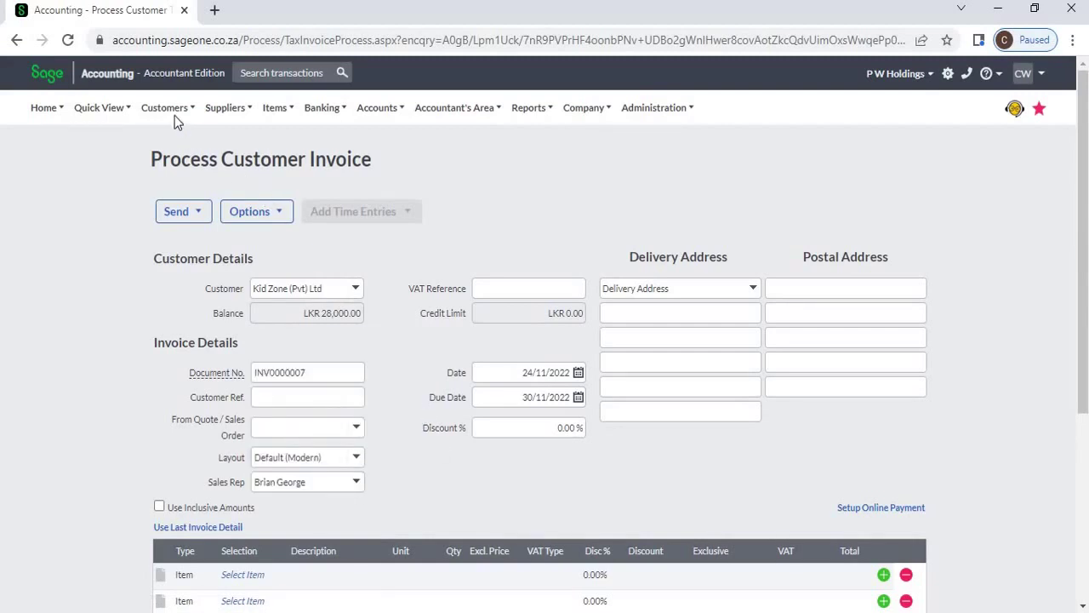
# Open Sales by Sales Rep report filters, leaving the unsaved invoice, and check the From Sales Rep list
pyautogui.moveTo(178, 120)
pyautogui.moveTo(210, 213)
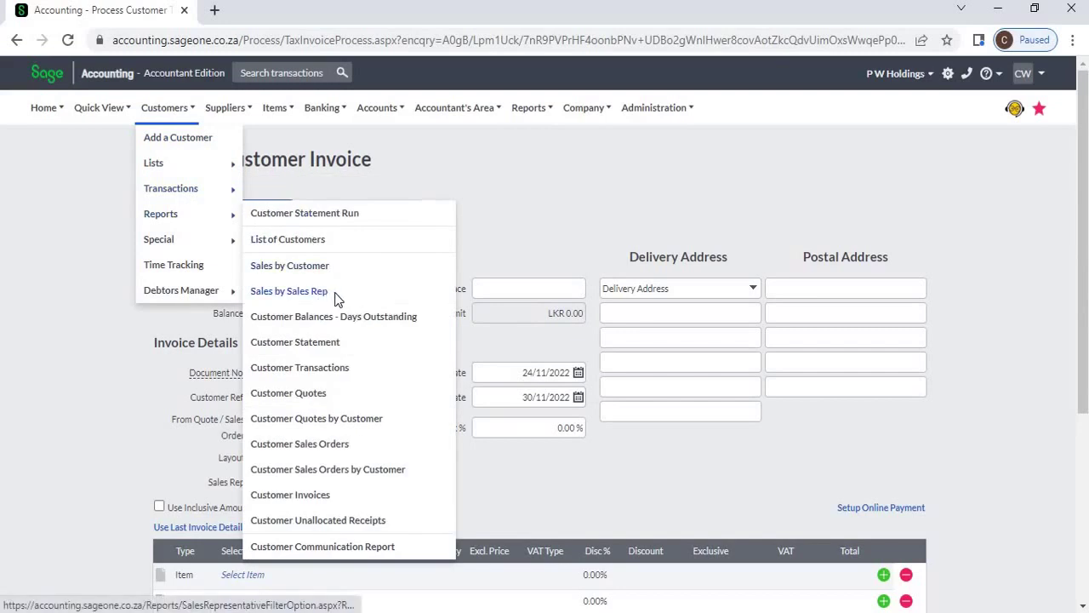
pyautogui.click(330, 295)
pyautogui.click(639, 141)
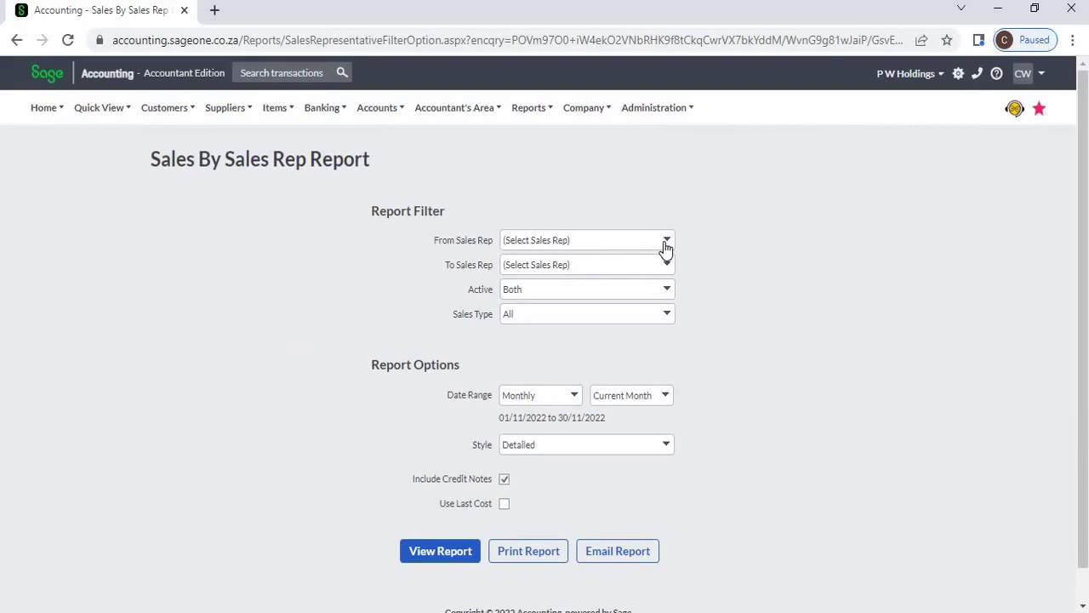
pyautogui.click(667, 247)
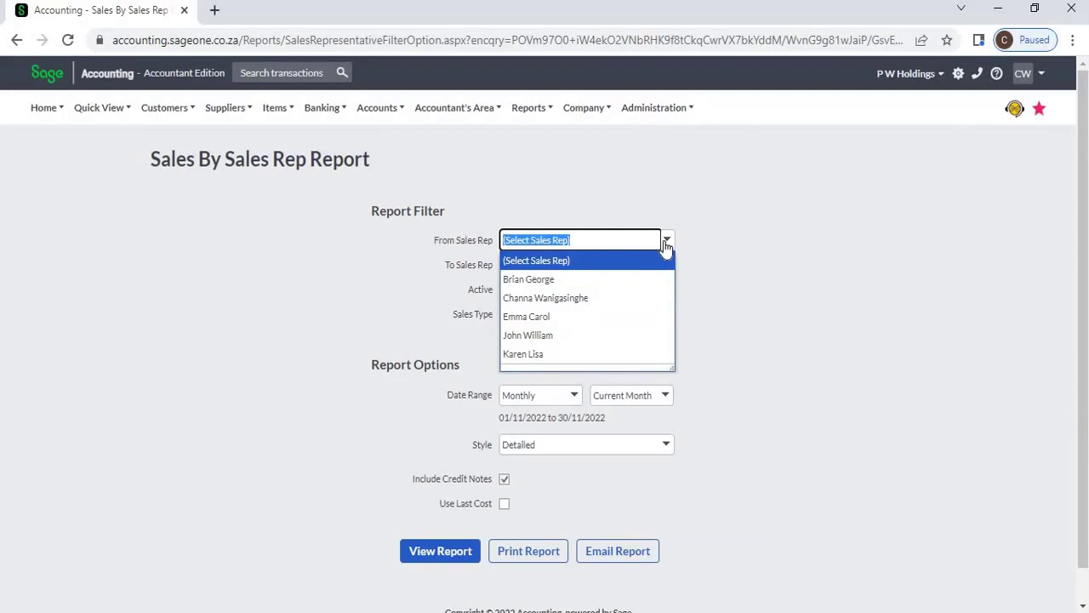
pyautogui.click(705, 271)
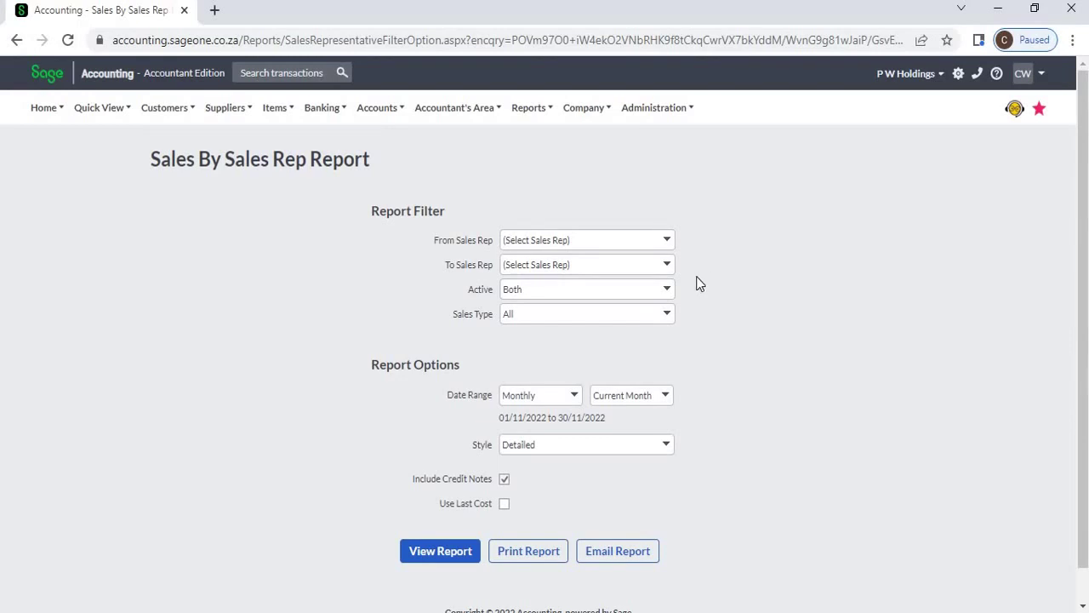
pyautogui.click(668, 298)
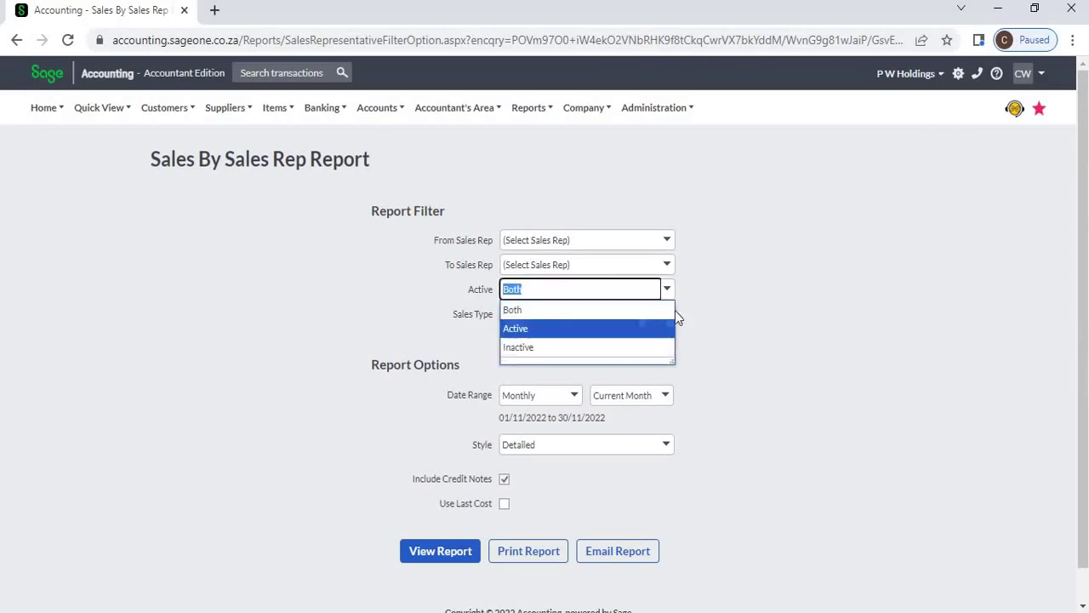
pyautogui.click(728, 307)
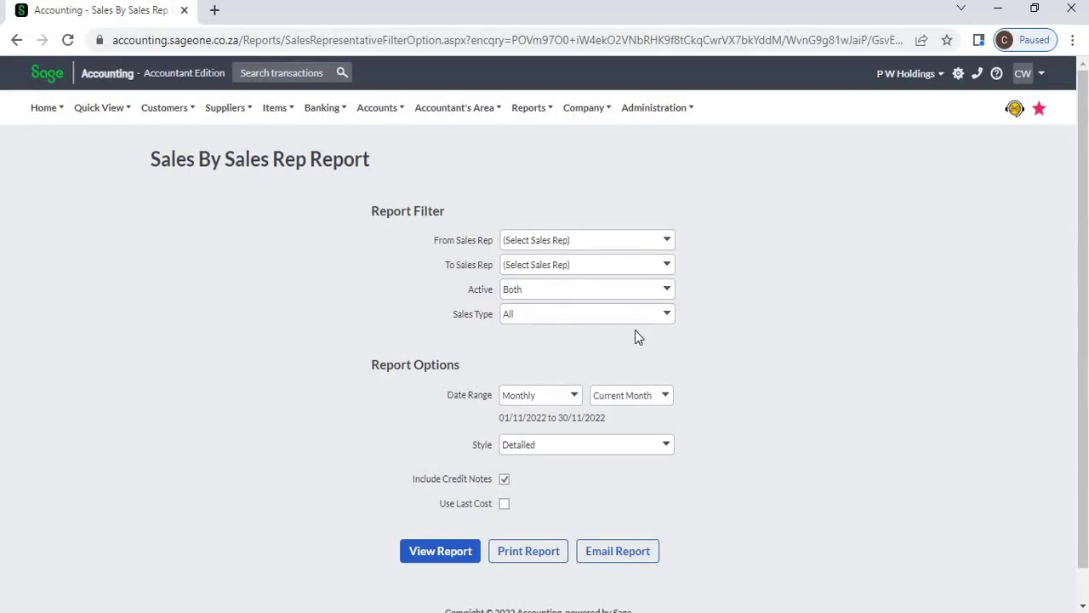
pyautogui.click(667, 315)
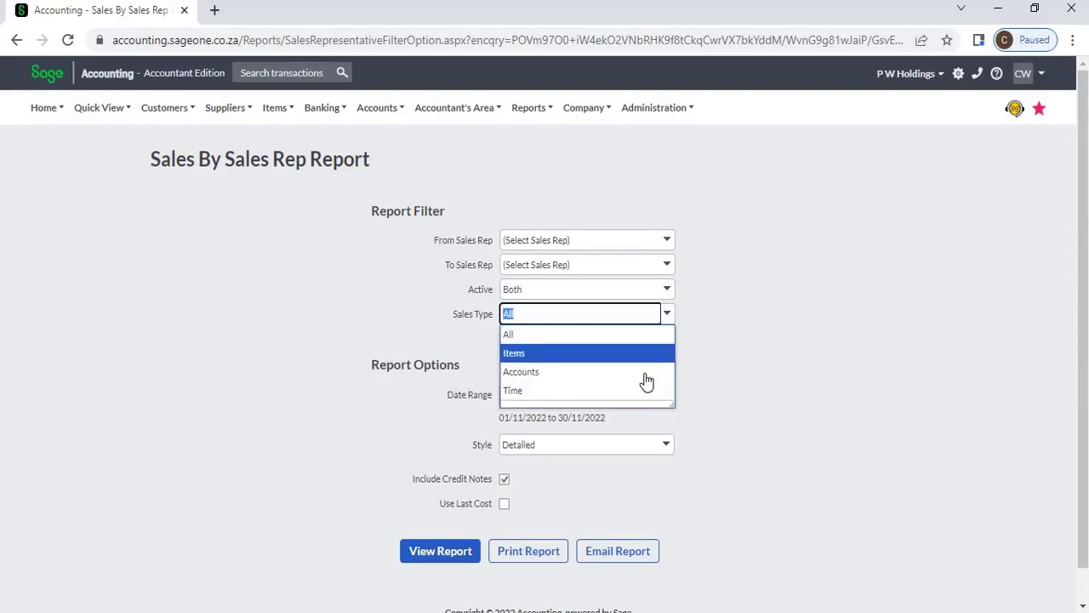
pyautogui.click(719, 336)
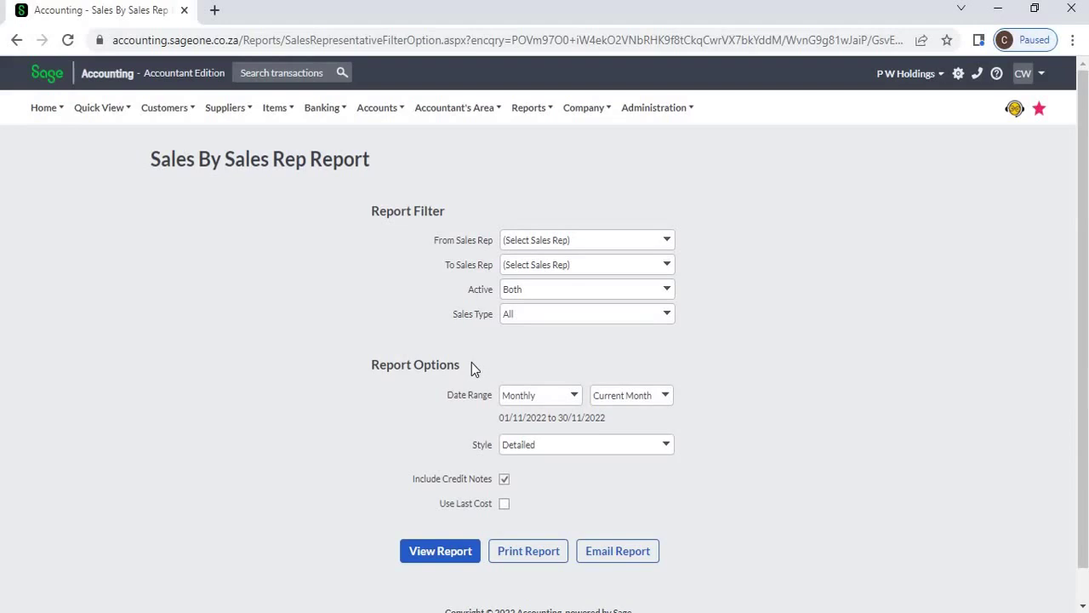
# Set the report Date Range to Custom Dates from 02/11/2022 to 04/11/2022
pyautogui.click(576, 398)
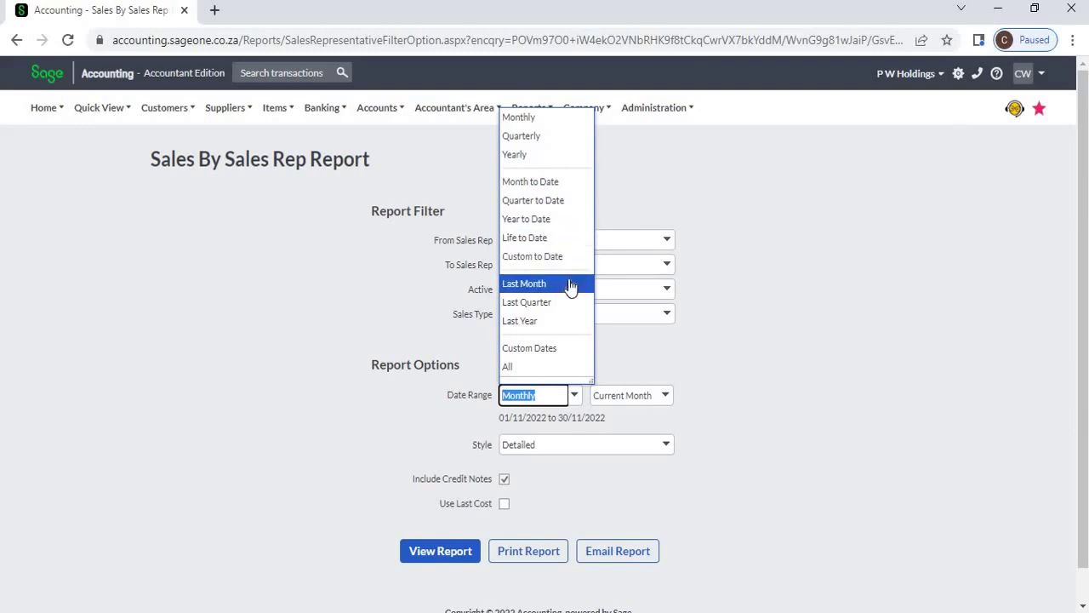
pyautogui.click(564, 349)
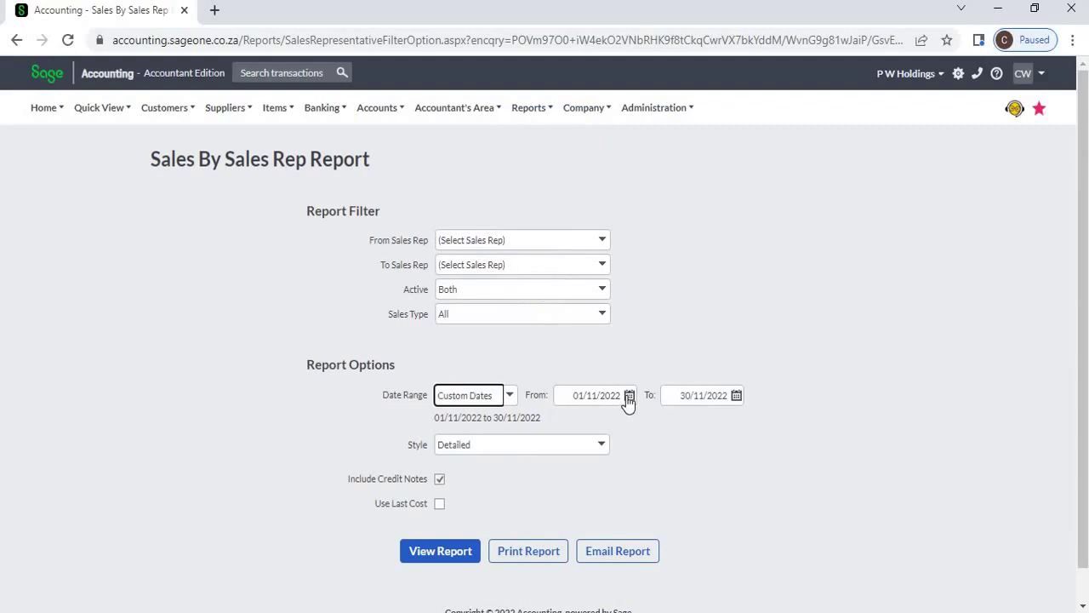
pyautogui.click(629, 395)
pyautogui.click(623, 452)
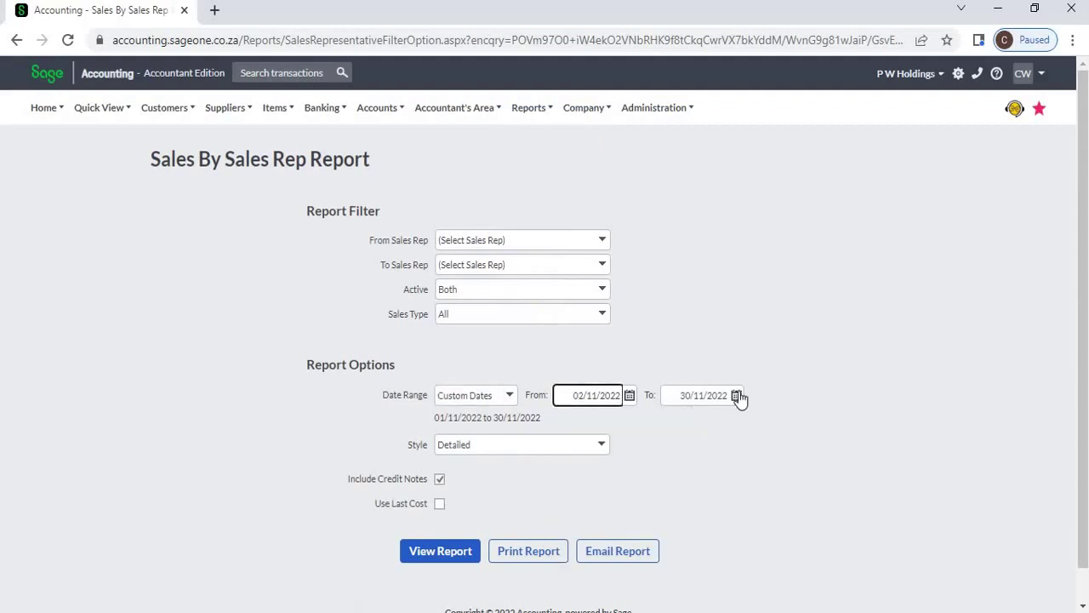
pyautogui.click(737, 396)
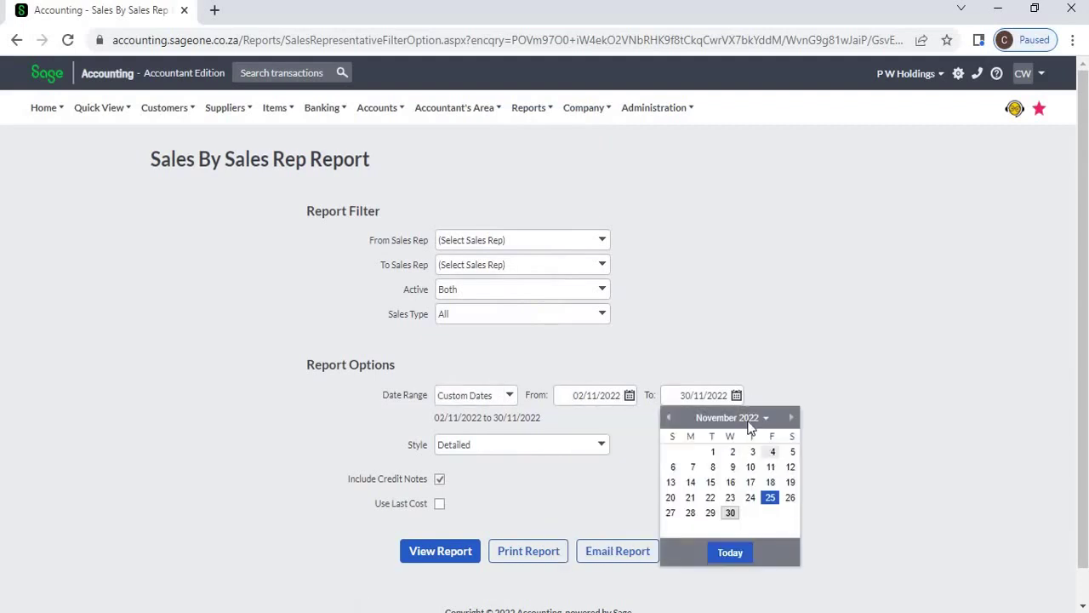
pyautogui.click(771, 451)
pyautogui.click(663, 342)
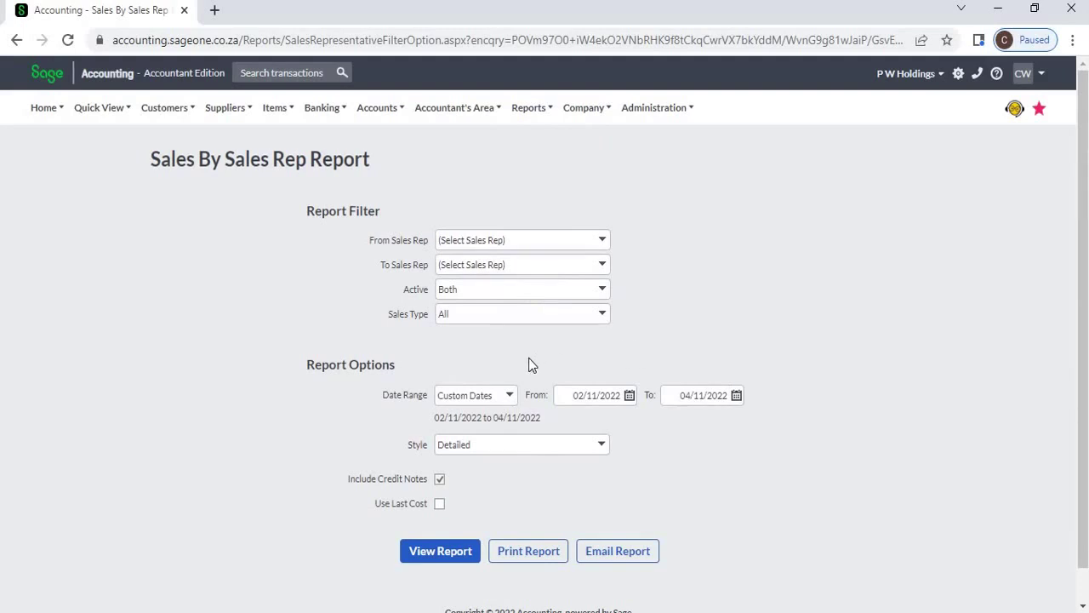
# Change the Date Range to All, spanning 01/04/2021 to 31/03/2023
pyautogui.moveTo(541, 417); pyautogui.dragTo(424, 418)
pyautogui.click(510, 397)
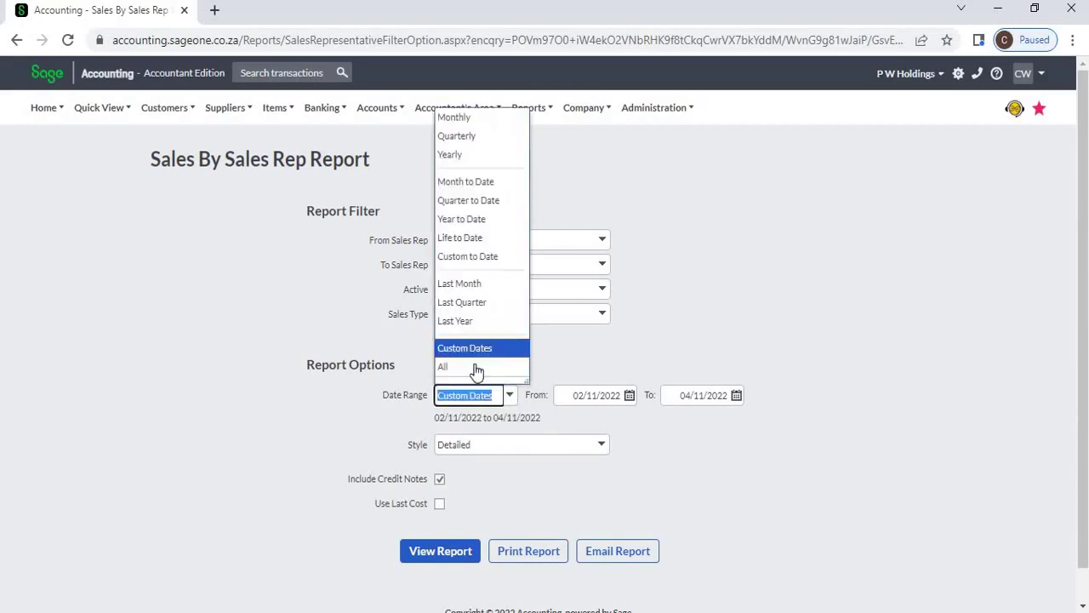
pyautogui.click(478, 369)
# Keep date range All and Detailed style, and view the Sales By Sales Rep report
pyautogui.click(624, 395)
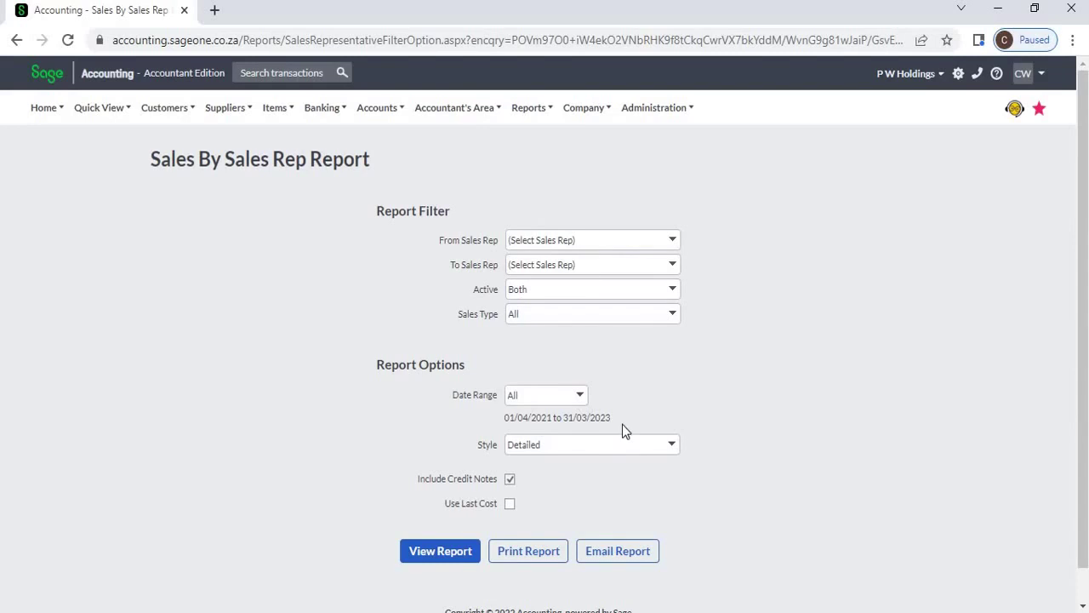
pyautogui.moveTo(611, 417); pyautogui.dragTo(498, 422)
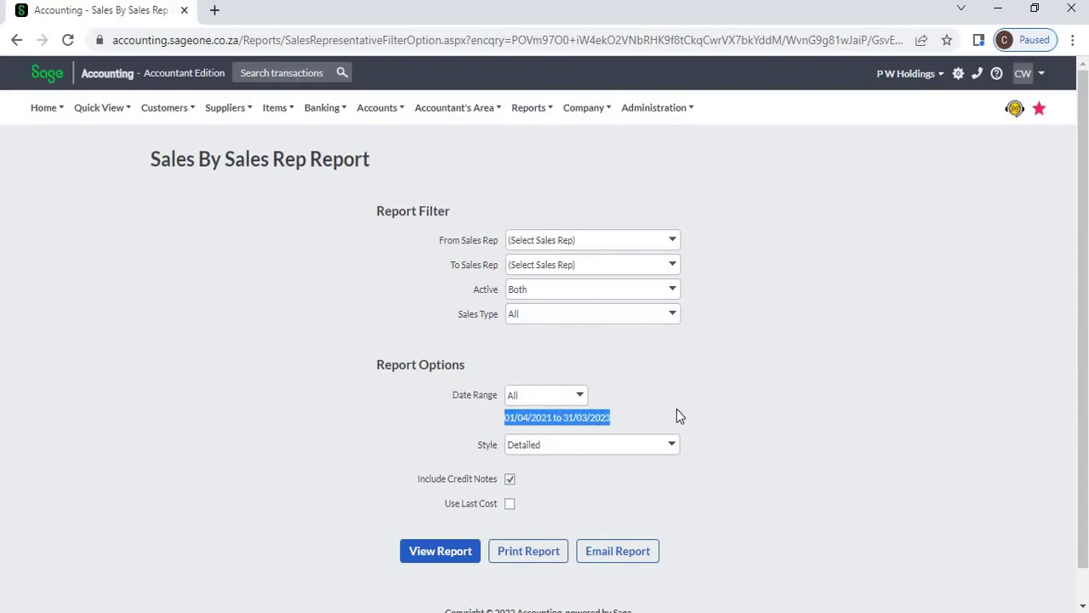
pyautogui.click(677, 411)
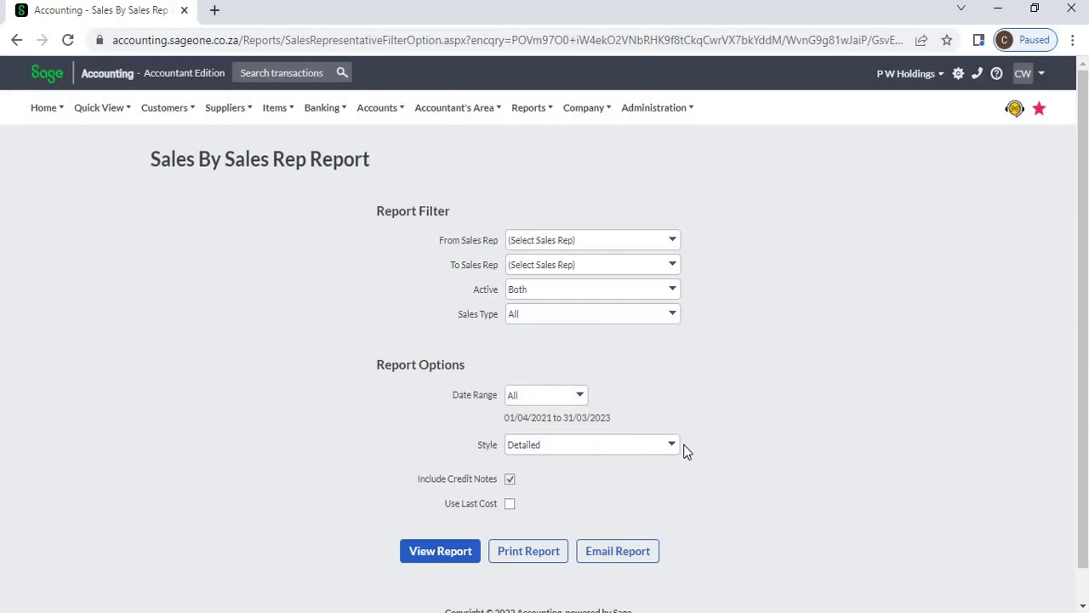
pyautogui.click(676, 450)
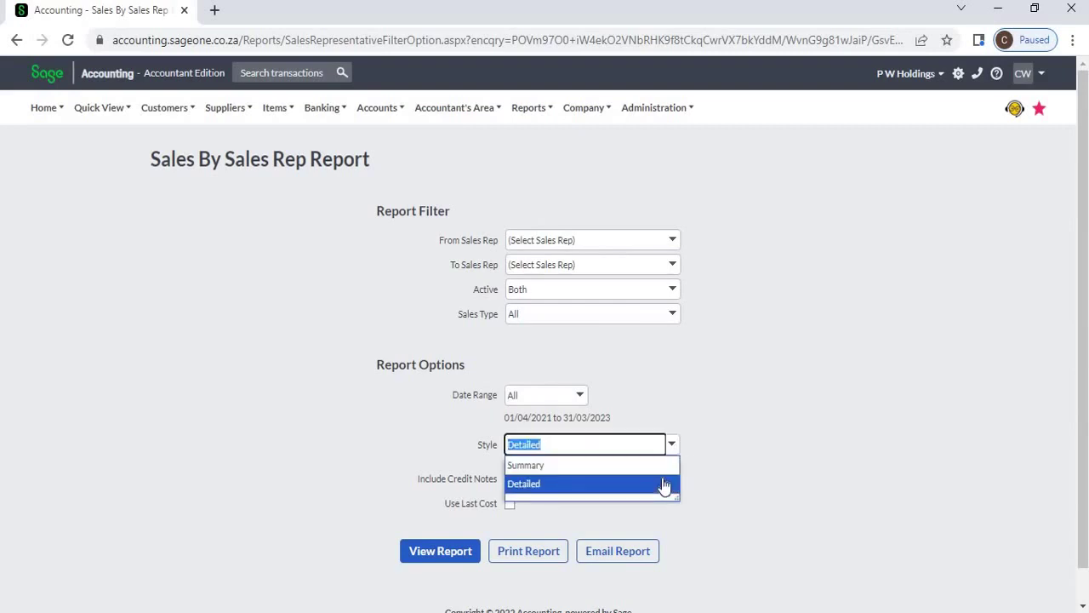
pyautogui.click(634, 484)
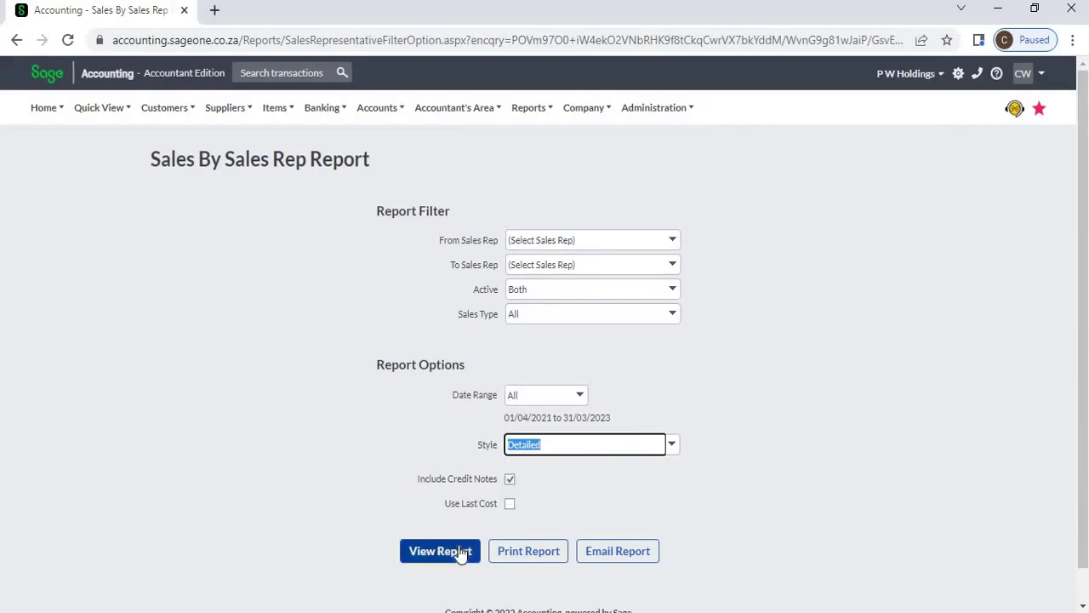
pyautogui.click(457, 553)
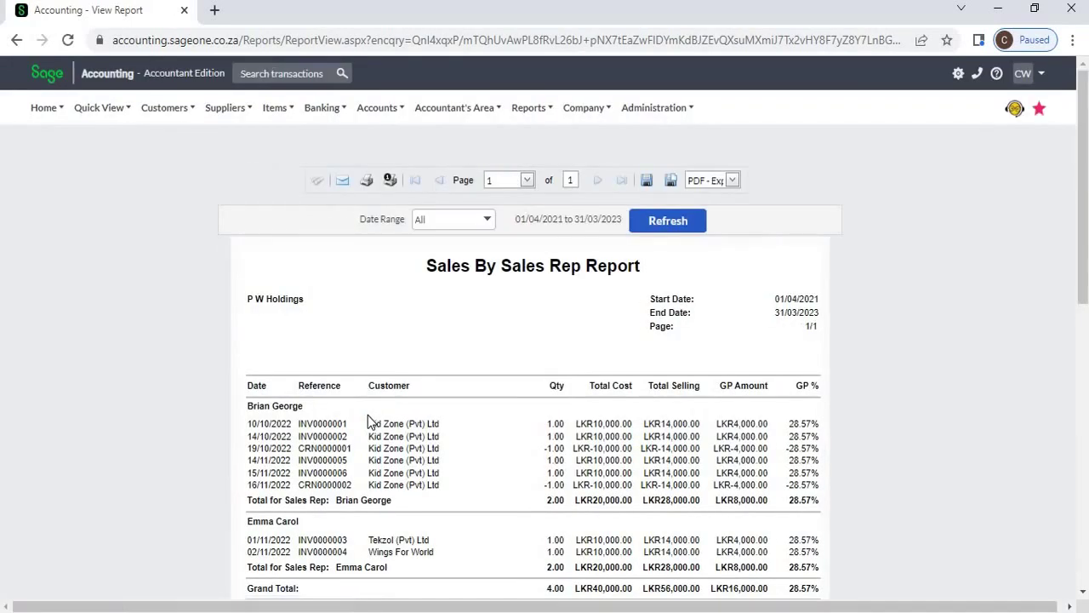
# Scroll through the detailed report, then go back to the filter page
pyautogui.scroll(-1, 368, 415)
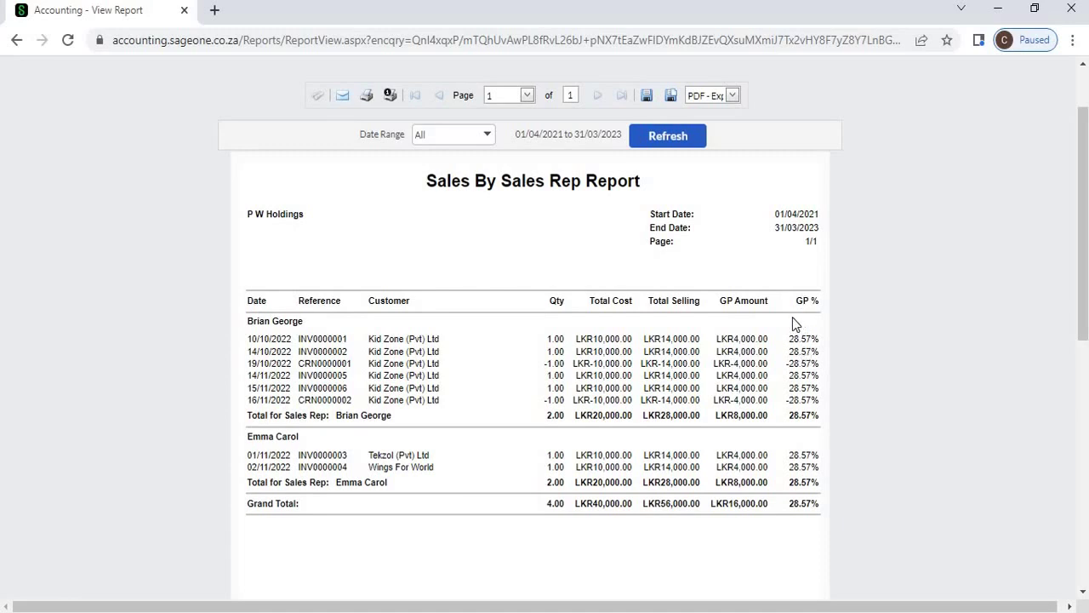
pyautogui.click(17, 40)
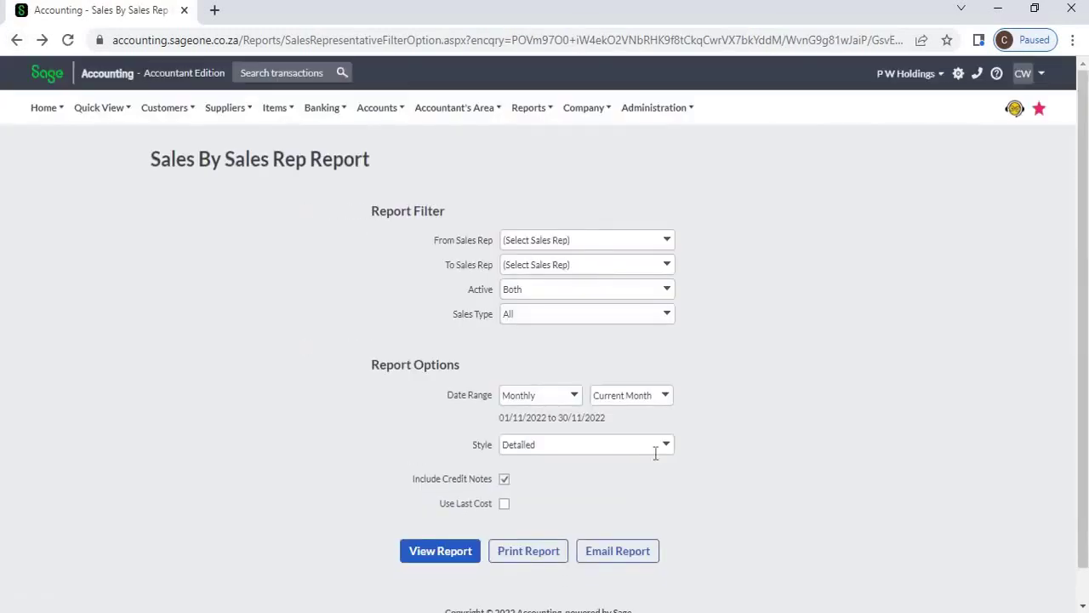
# View the November 2022 report in Summary style (LKR42,000.00 total), then return to filters
pyautogui.click(666, 447)
pyautogui.click(633, 465)
pyautogui.click(439, 549)
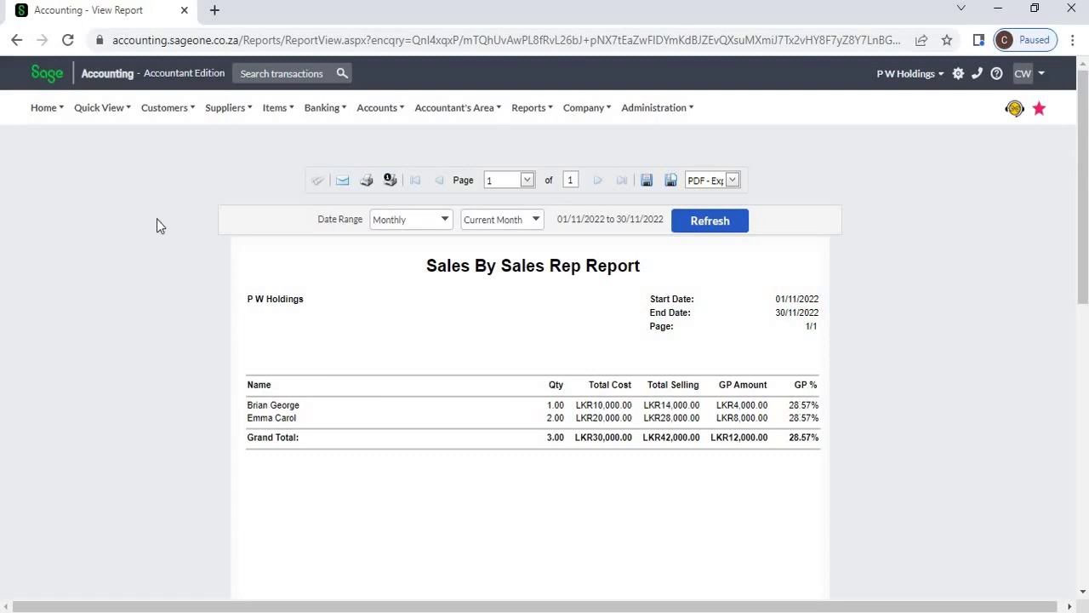
pyautogui.click(16, 40)
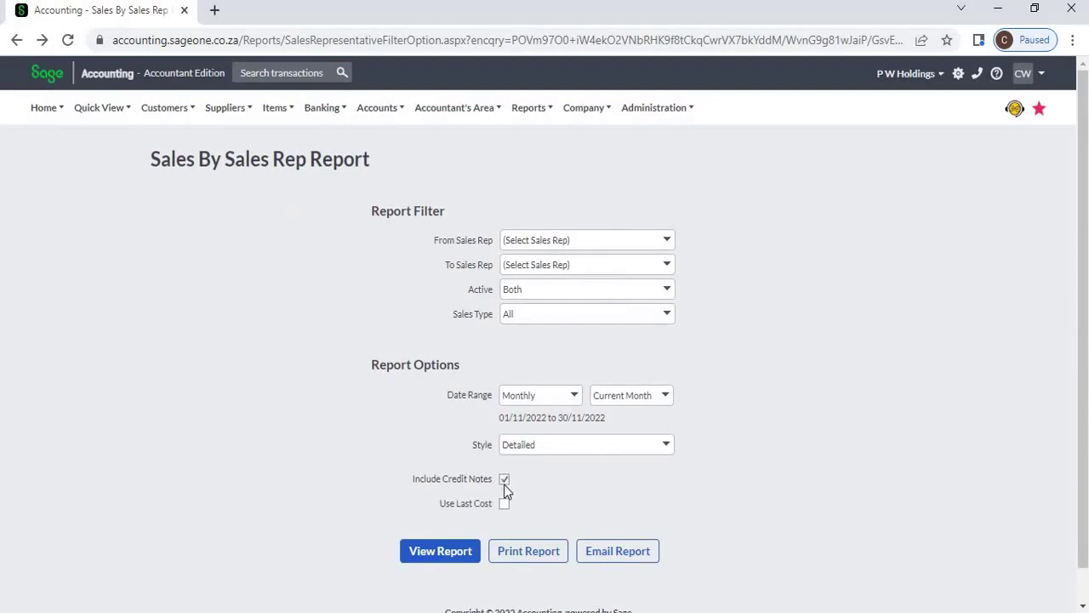
# Generate the detailed November 2022 Sales By Sales Rep report, then return to the filter page
pyautogui.click(450, 554)
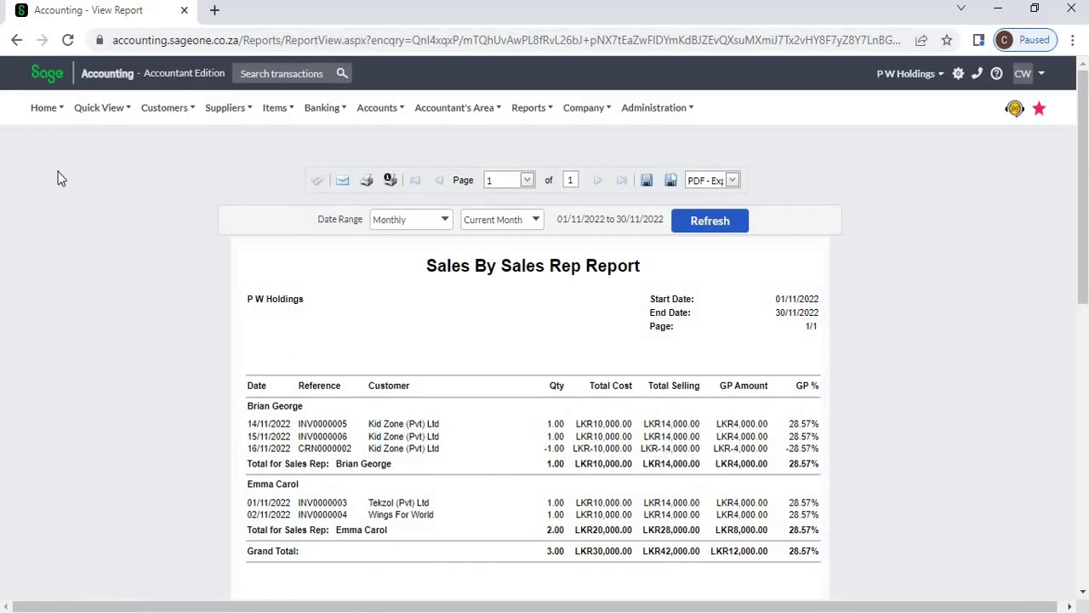
pyautogui.click(15, 41)
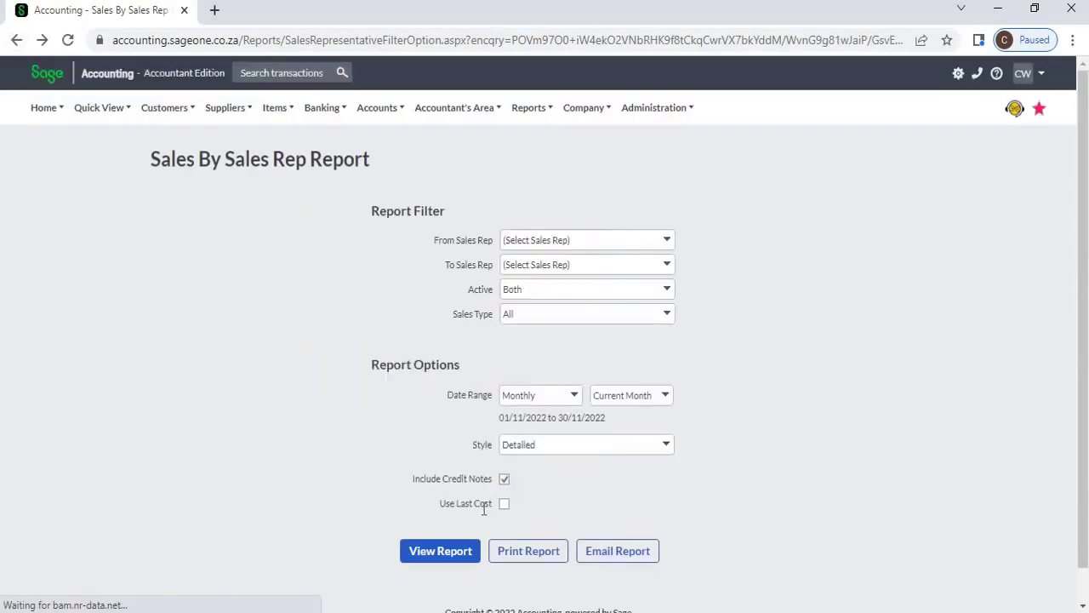
# Run the November report with Use Last Cost (14.29% GP), then rerun with normal costs (28.57% GP)
pyautogui.click(504, 503)
pyautogui.click(446, 551)
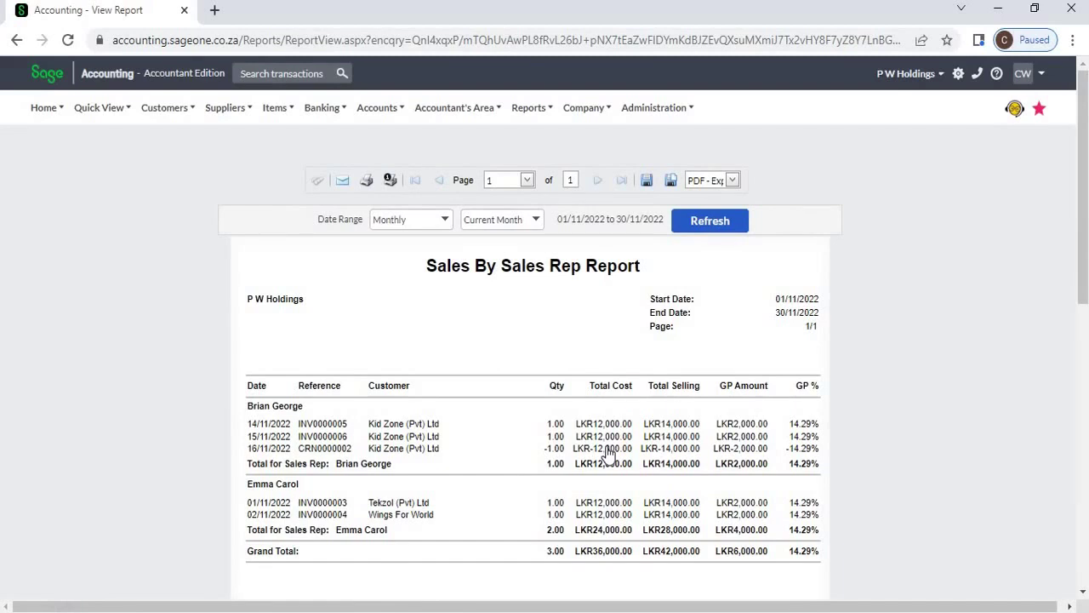
pyautogui.click(18, 40)
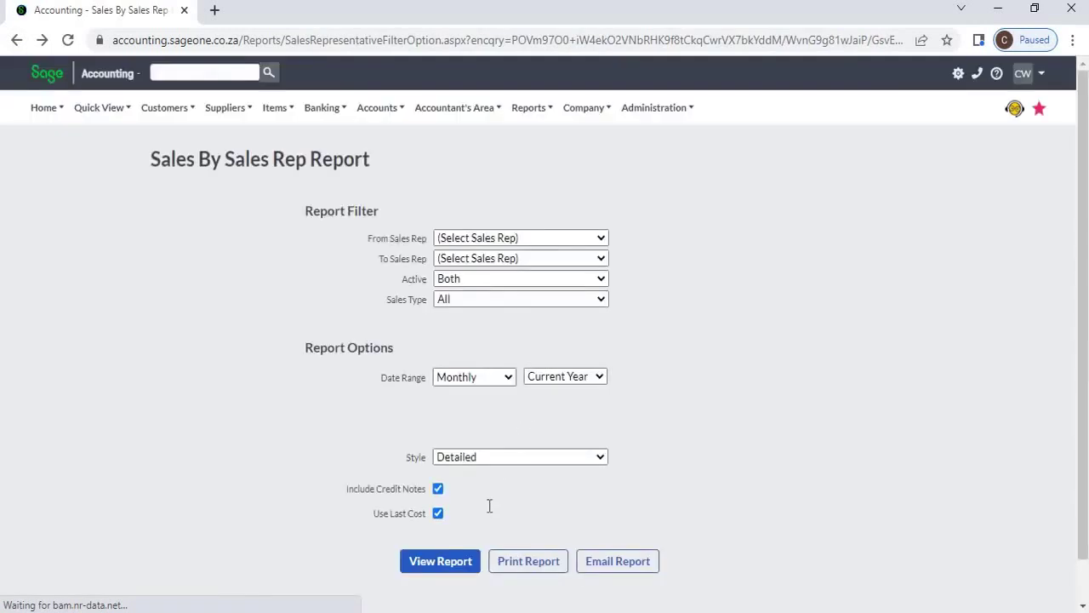
pyautogui.click(504, 503)
pyautogui.click(457, 555)
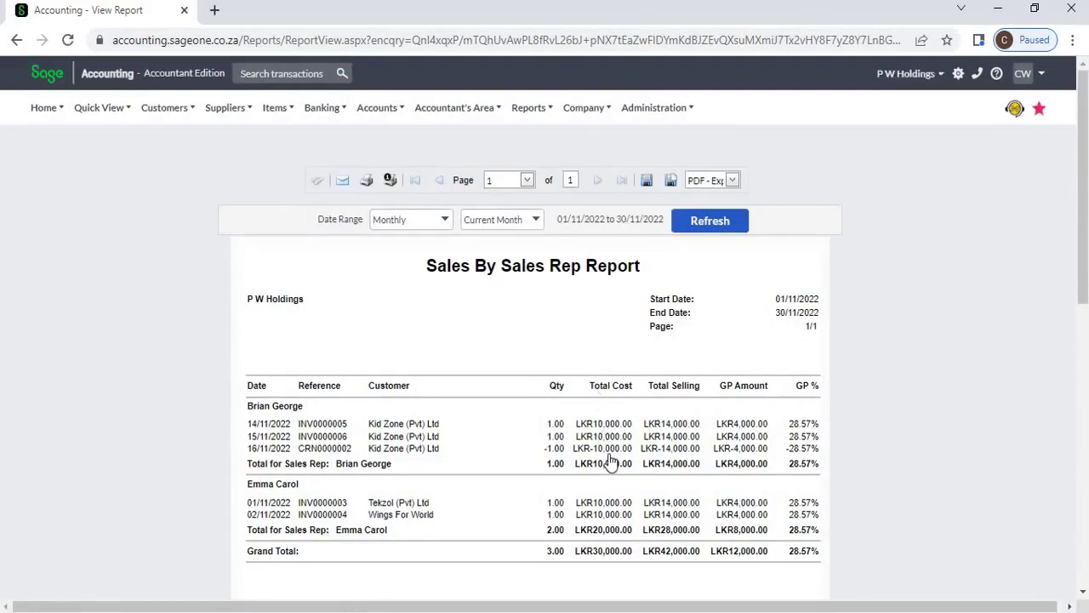
# Leave the November 2022 detailed report and return to the Sales By Sales Rep filter page
pyautogui.click(16, 40)
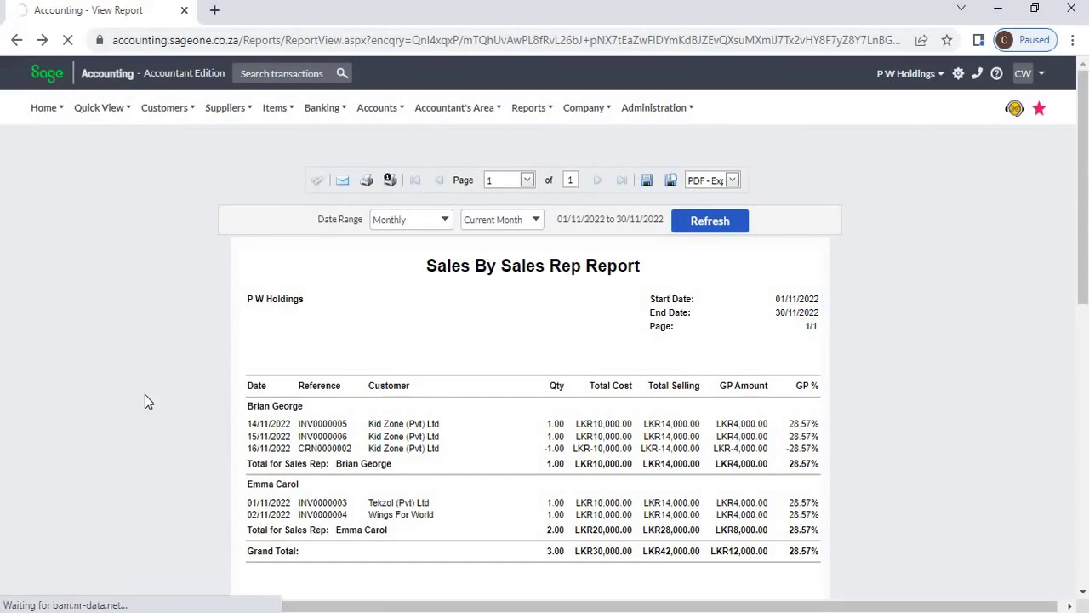